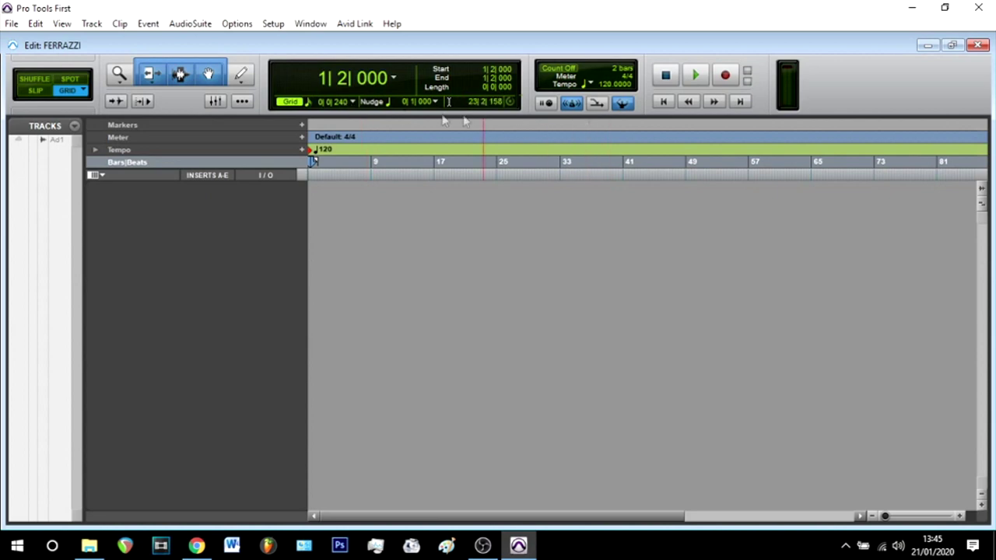
# Step: Set the grid resolution to a 1/16 note and use Grid edit mode
pyautogui.click(346, 102)
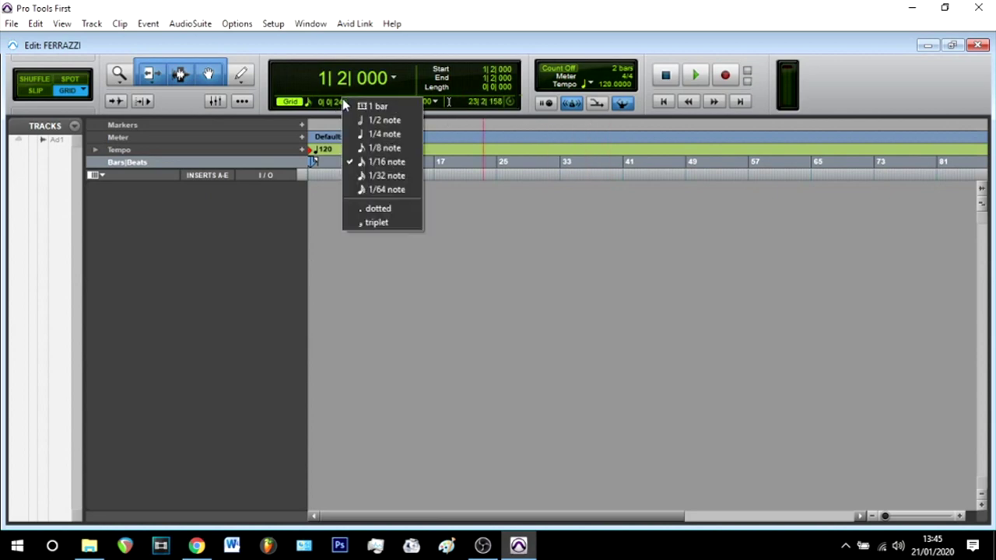
pyautogui.click(379, 163)
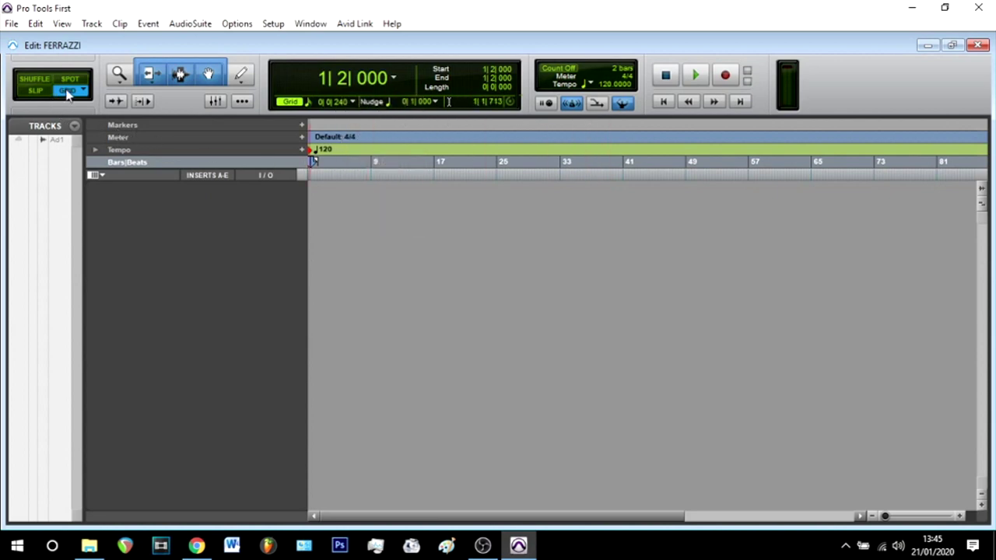
pyautogui.click(36, 91)
pyautogui.click(67, 92)
# Step: Create a new audio track and insert the Click II multi-mono plug-in in its first insert slot
pyautogui.doubleClick(230, 212)
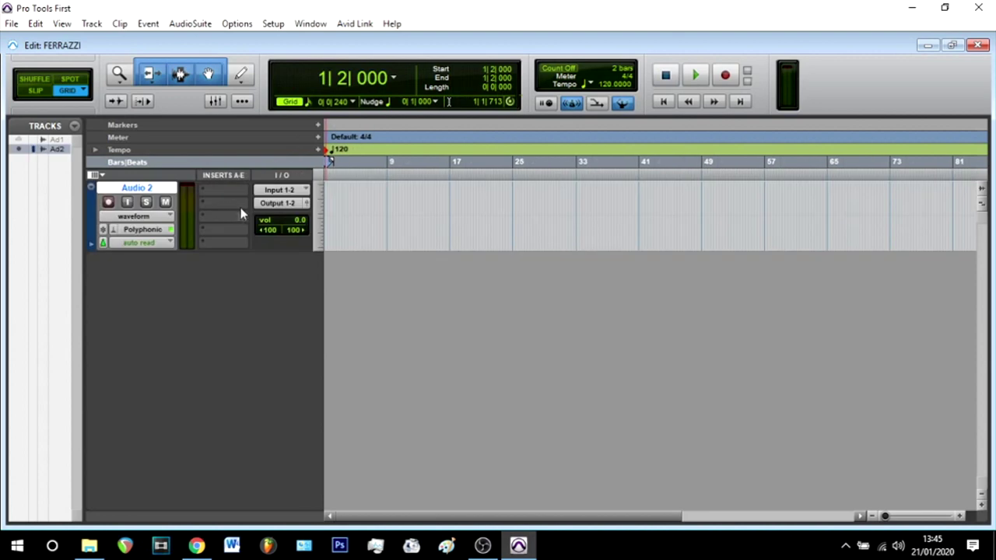
pyautogui.click(214, 191)
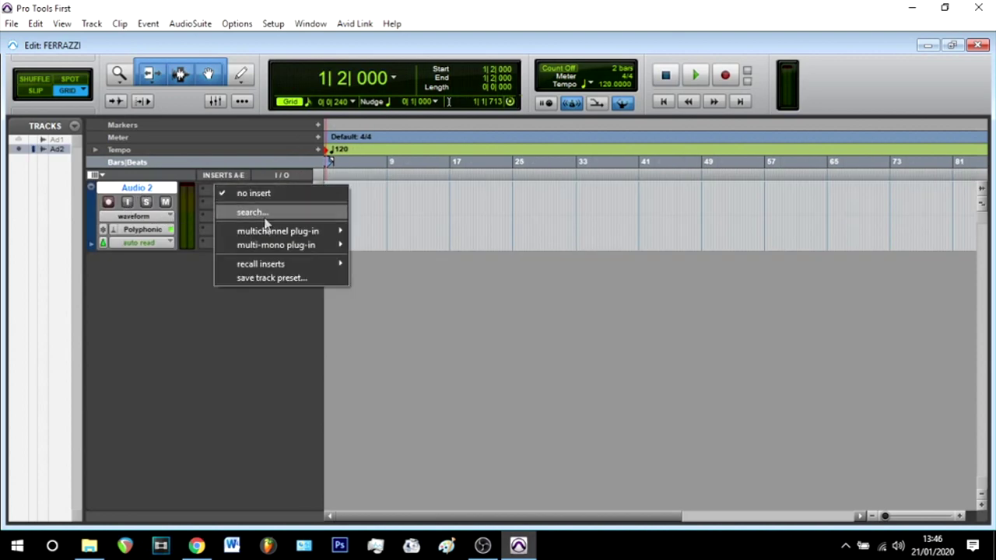
pyautogui.moveTo(269, 248)
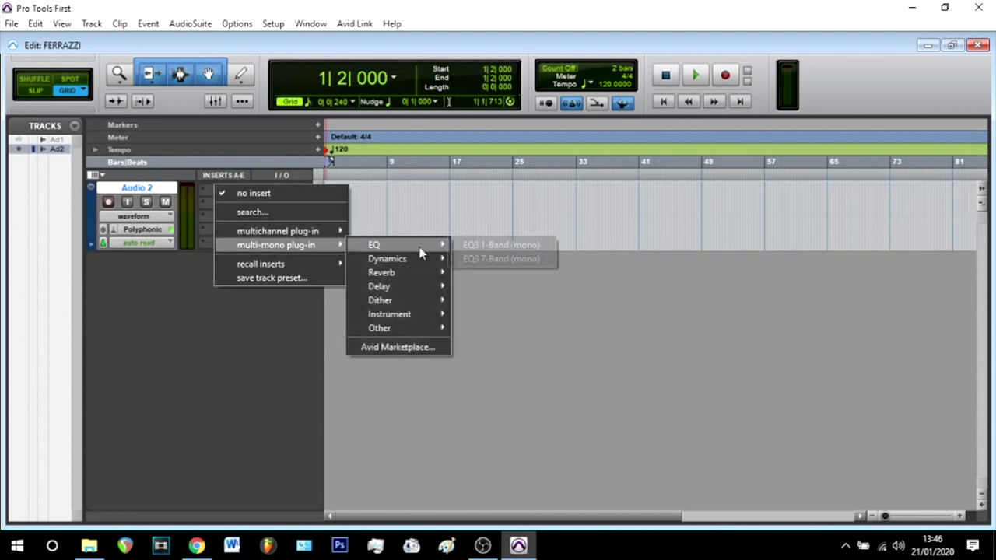
pyautogui.moveTo(405, 315)
pyautogui.click(504, 315)
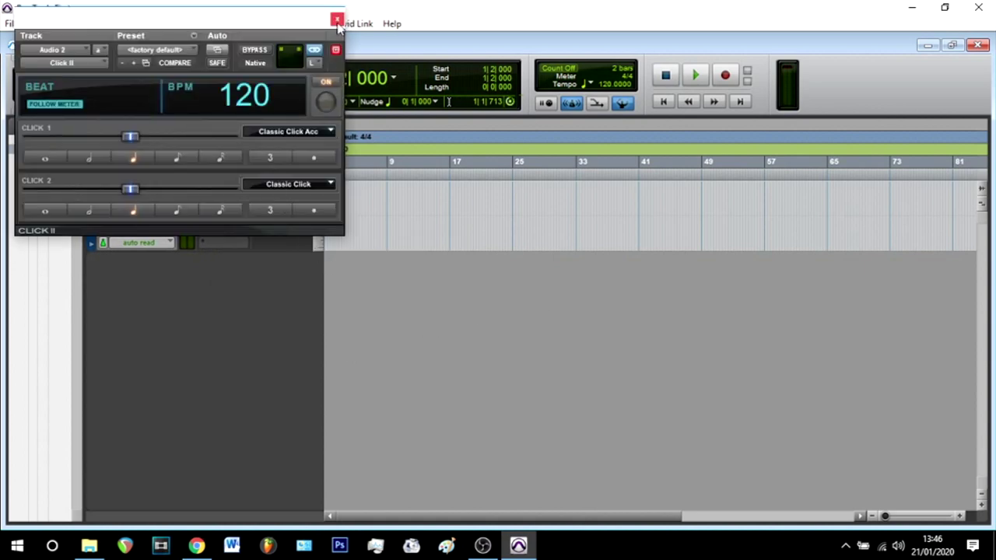
pyautogui.click(336, 19)
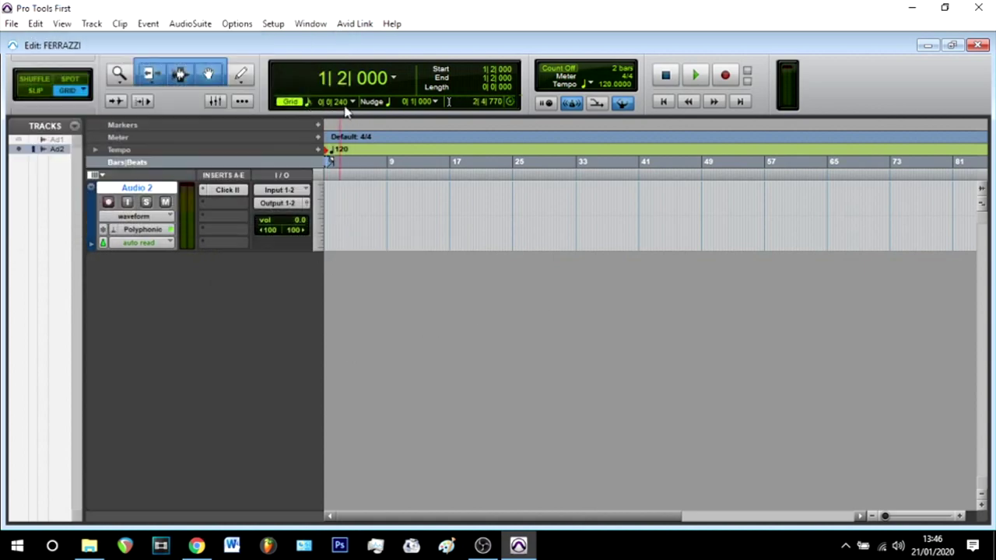
# Step: Set the session tempo to 125 BPM and shrink the height of the click track
pyautogui.doubleClick(330, 148)
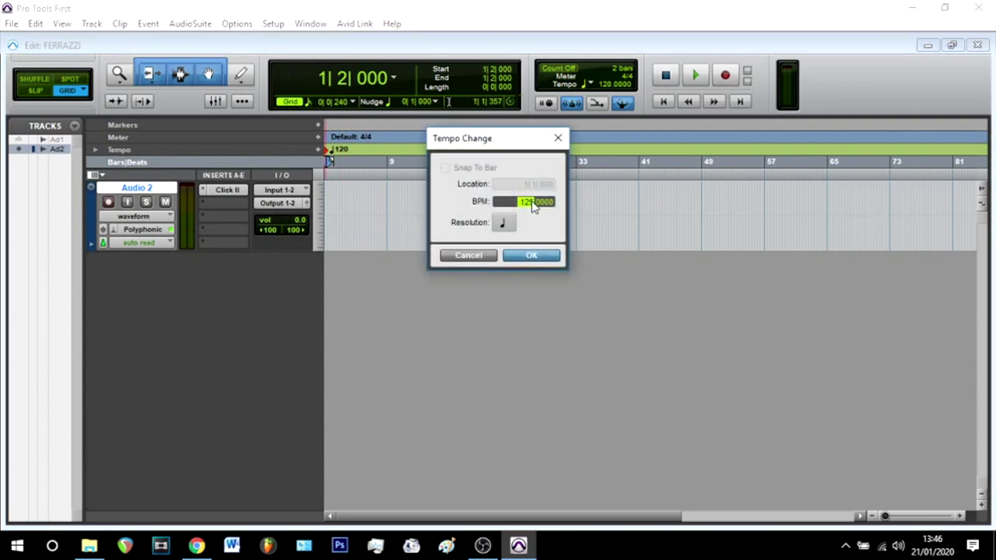
pyautogui.press('Return')
pyautogui.moveTo(267, 251); pyautogui.dragTo(273, 202)
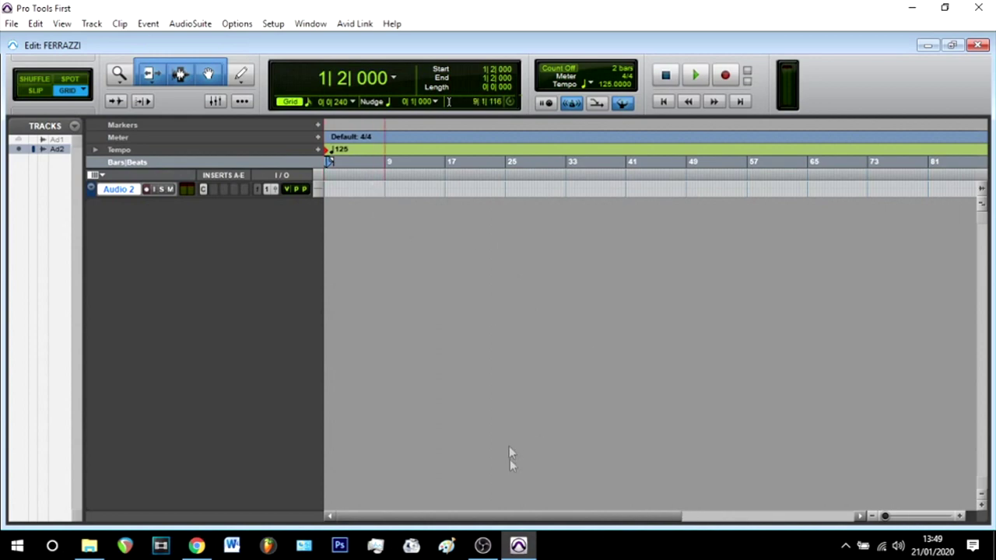
# Step: Play the click track briefly to hear the tempo
pyautogui.press('space')
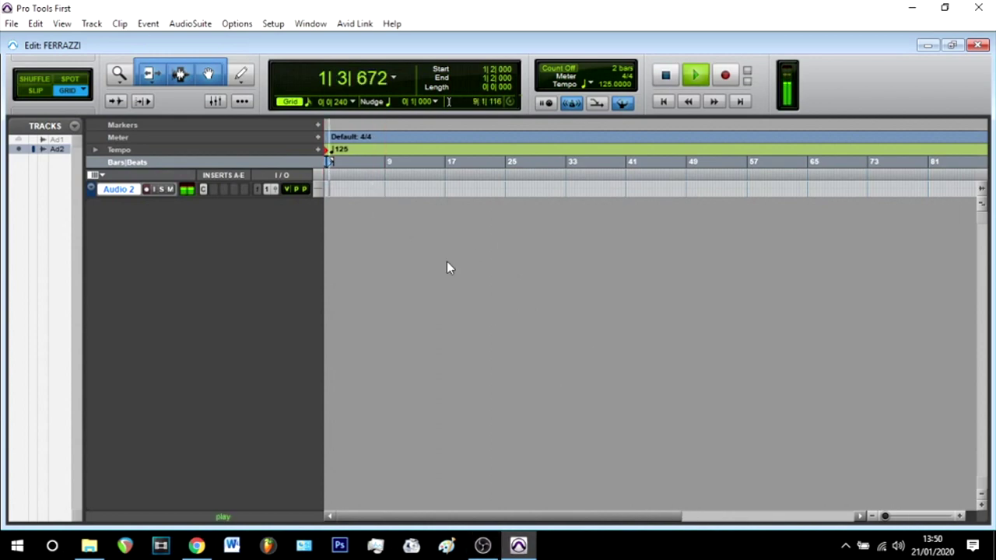
pyautogui.press('space')
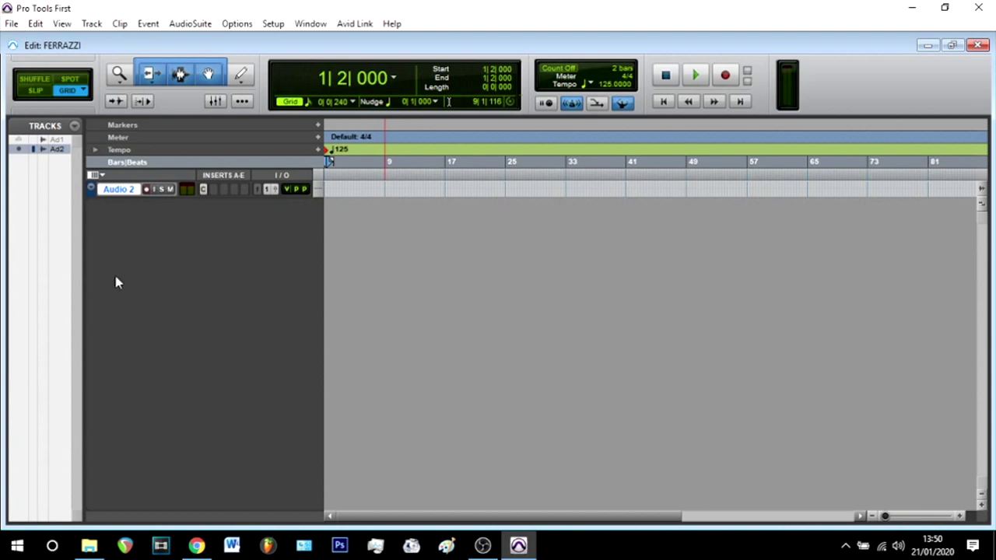
# Step: Import the four audio files 09-VL - LINE L through 12-VL - MIC R from the ENVIAR folder as new tracks starting at bar 1
pyautogui.click(89, 545)
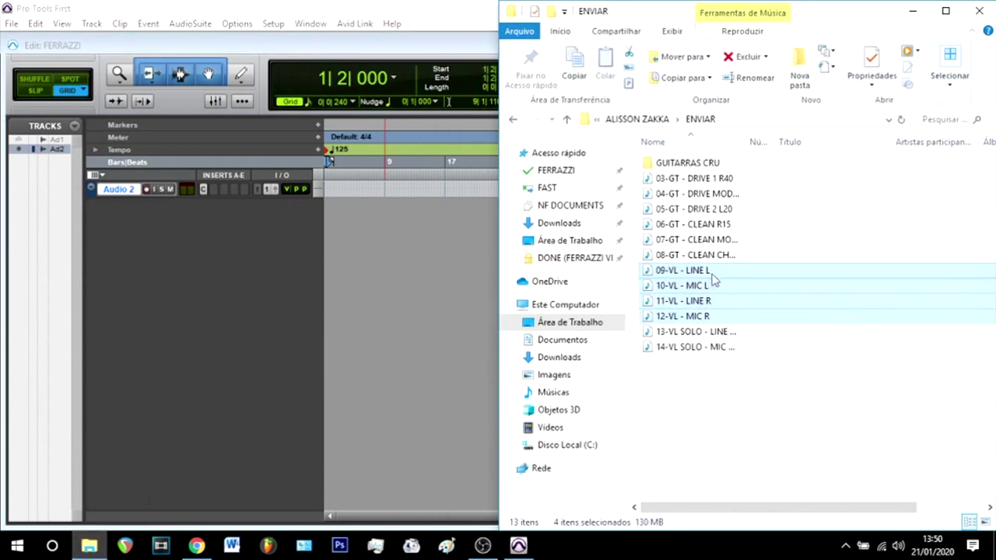
pyautogui.moveTo(705, 296); pyautogui.dragTo(326, 226)
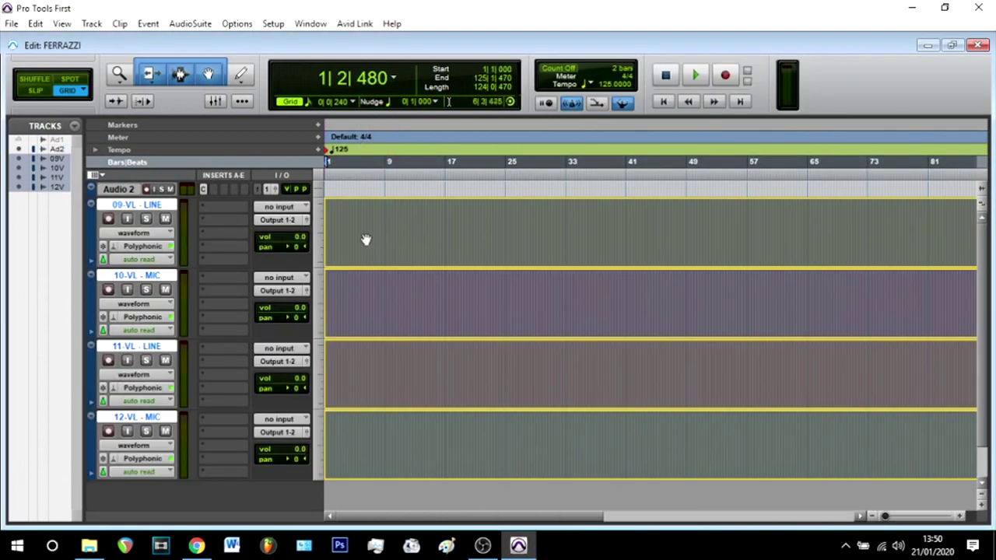
pyautogui.click(366, 241)
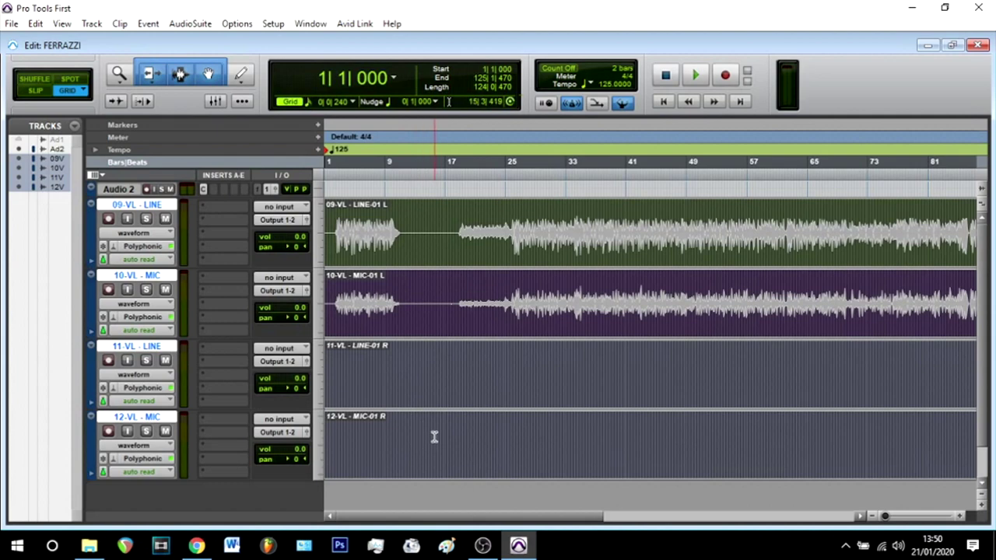
# Step: Pan tracks 09-VL and 10-VL fully left and tracks 11-VL and 12-VL fully right in the mixer
pyautogui.hotkey('ctrl', '=')
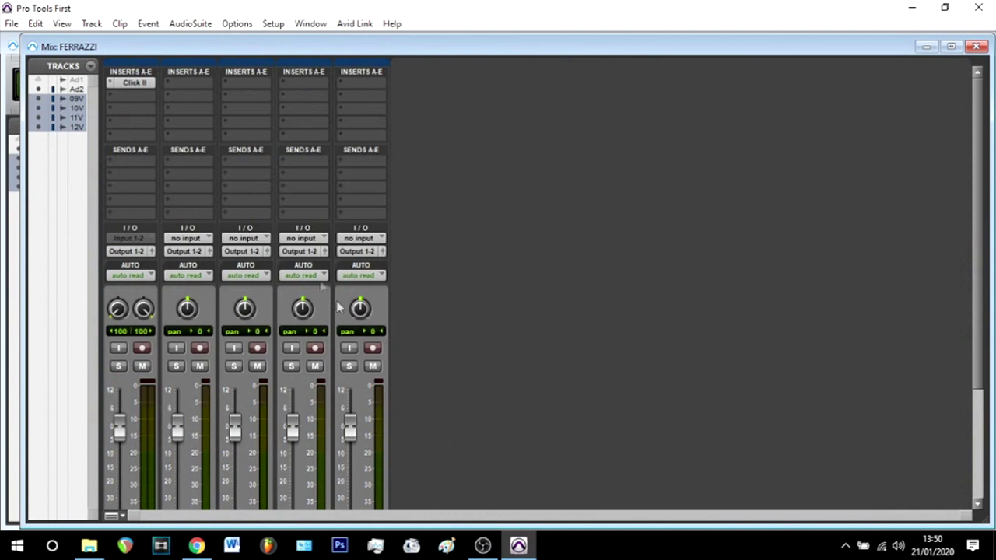
pyautogui.moveTo(192, 313); pyautogui.dragTo(196, 406)
pyautogui.moveTo(245, 310); pyautogui.dragTo(273, 405)
pyautogui.moveTo(302, 323); pyautogui.dragTo(282, 206)
pyautogui.moveTo(342, 300); pyautogui.dragTo(357, 242)
pyautogui.click(977, 46)
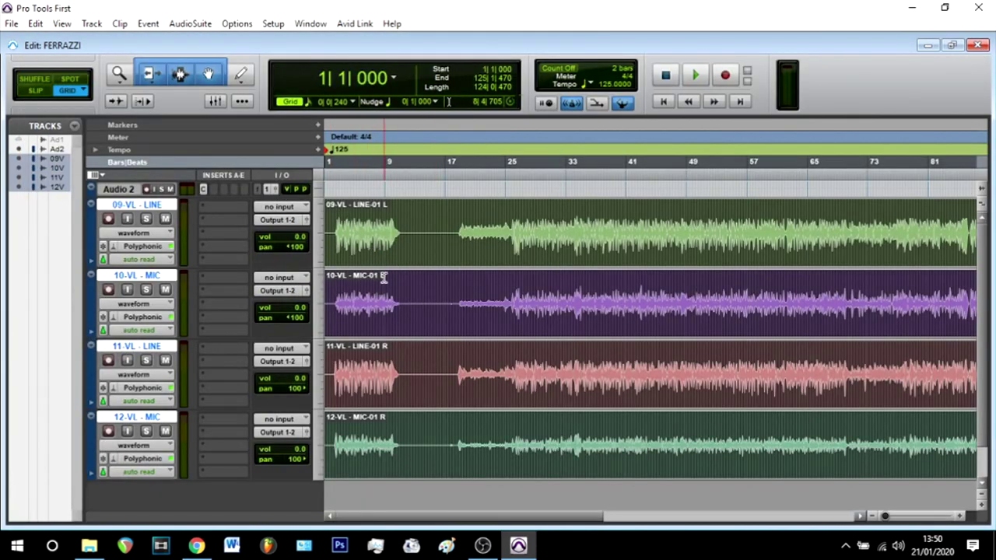
# Step: Play the imported VL tracks from bar 1 against the click
pyautogui.press('space')
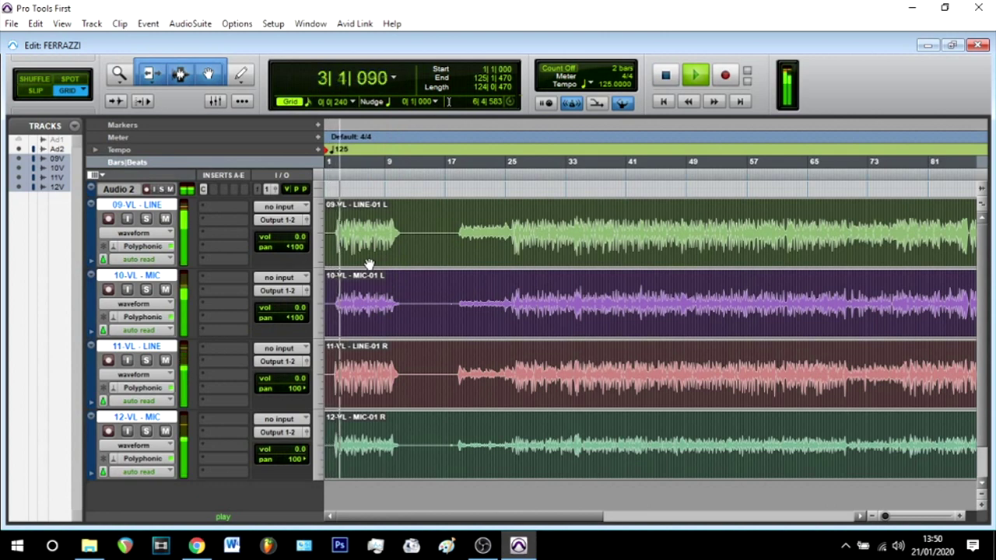
pyautogui.press('space')
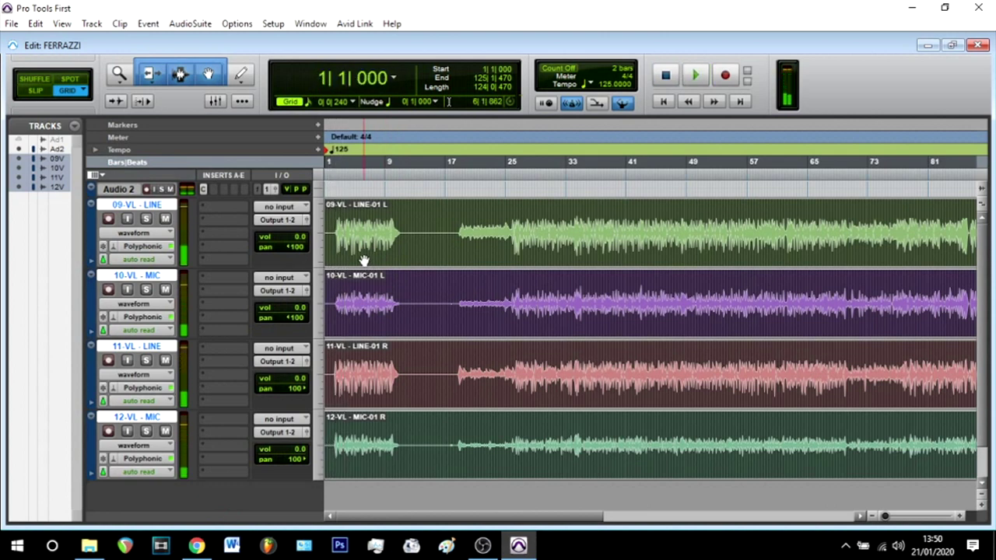
# Step: Check that Elastic Audio uses Polyphonic with real-time processing on the VL tracks
pyautogui.click(115, 246)
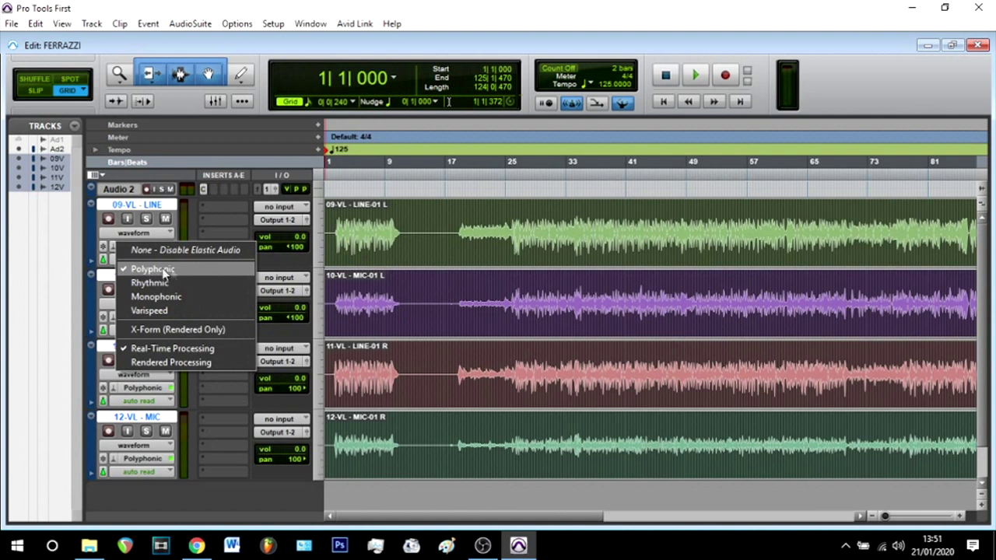
pyautogui.click(113, 317)
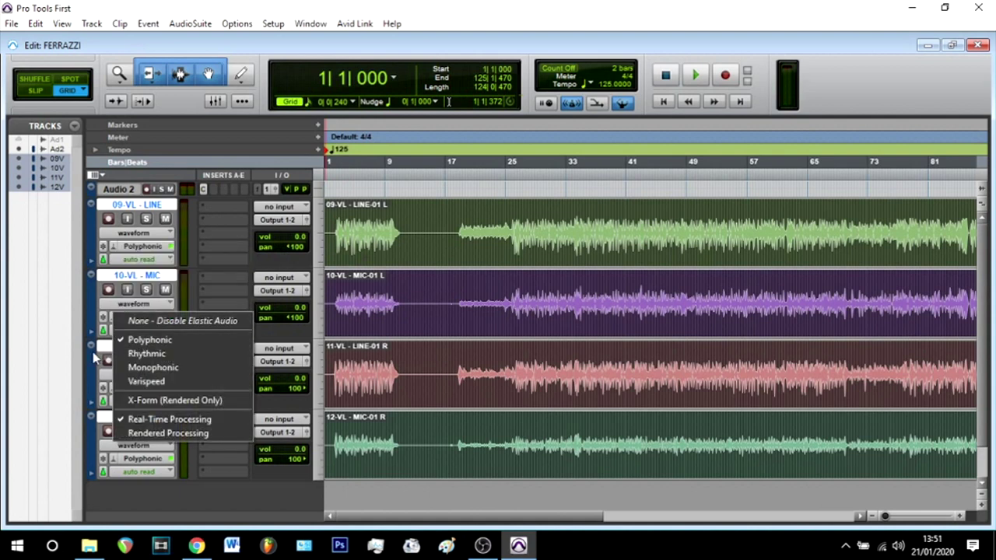
pyautogui.click(139, 342)
pyautogui.click(116, 387)
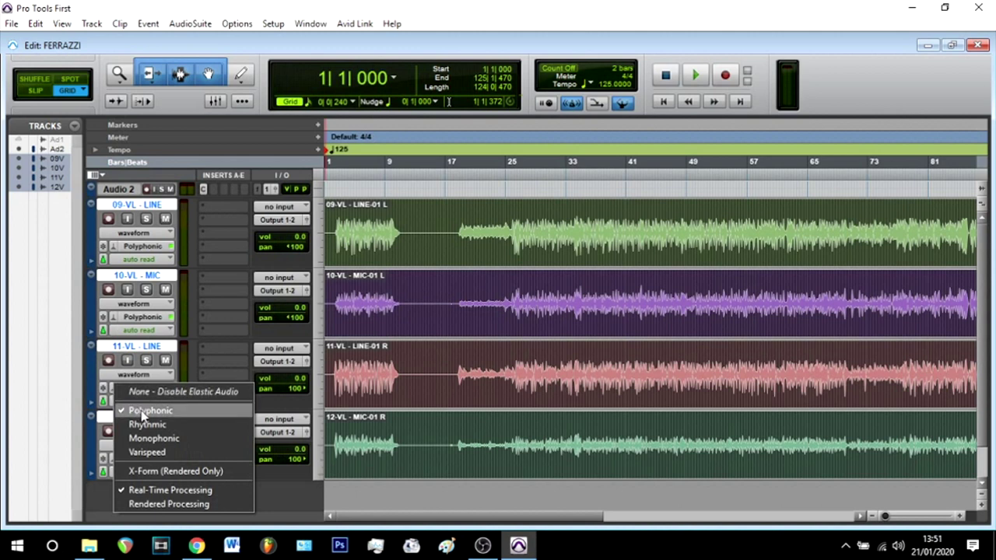
pyautogui.click(110, 504)
pyautogui.click(116, 464)
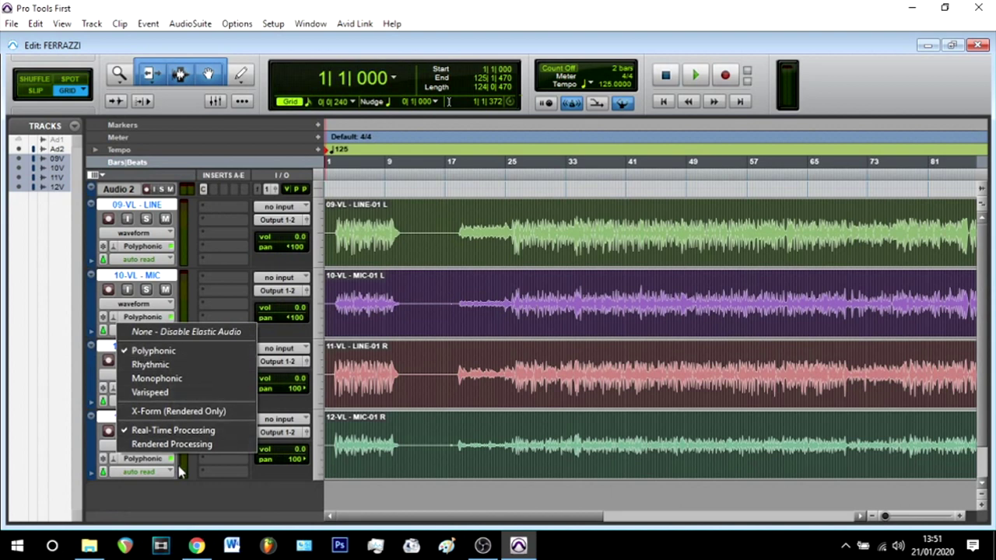
pyautogui.click(183, 495)
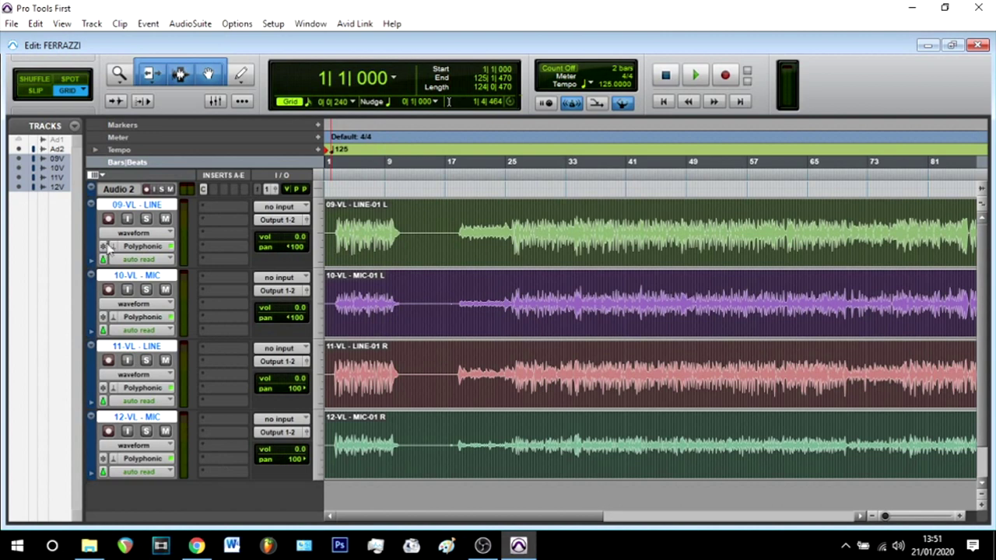
# Step: Switch the track view of all four VL tracks to warp
pyautogui.click(128, 233)
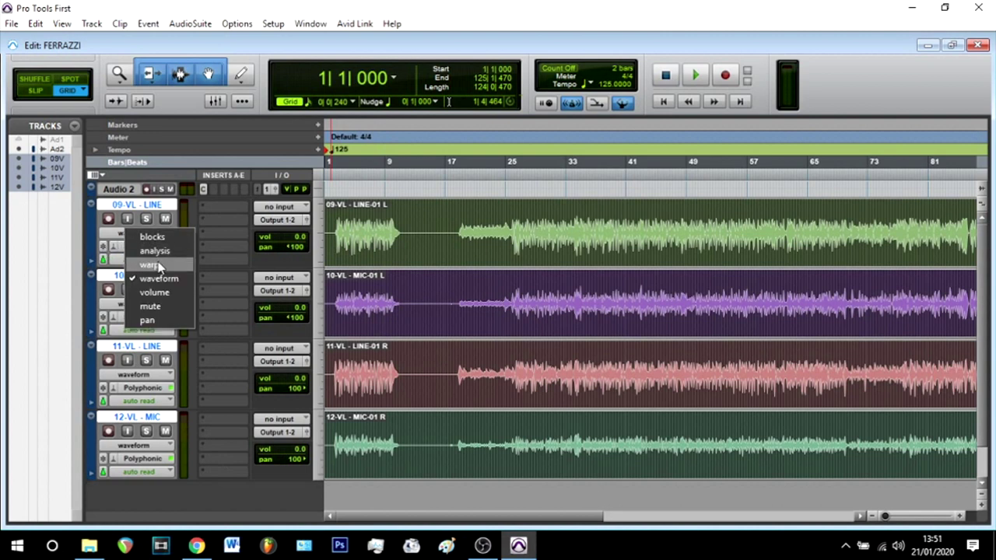
pyautogui.click(150, 265)
pyautogui.click(135, 305)
pyautogui.click(147, 333)
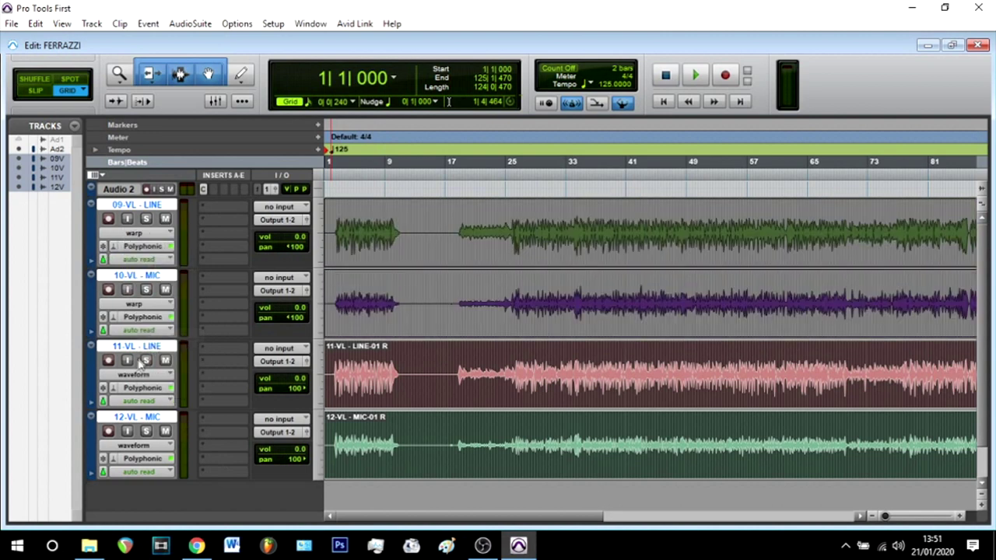
pyautogui.click(135, 376)
pyautogui.click(156, 405)
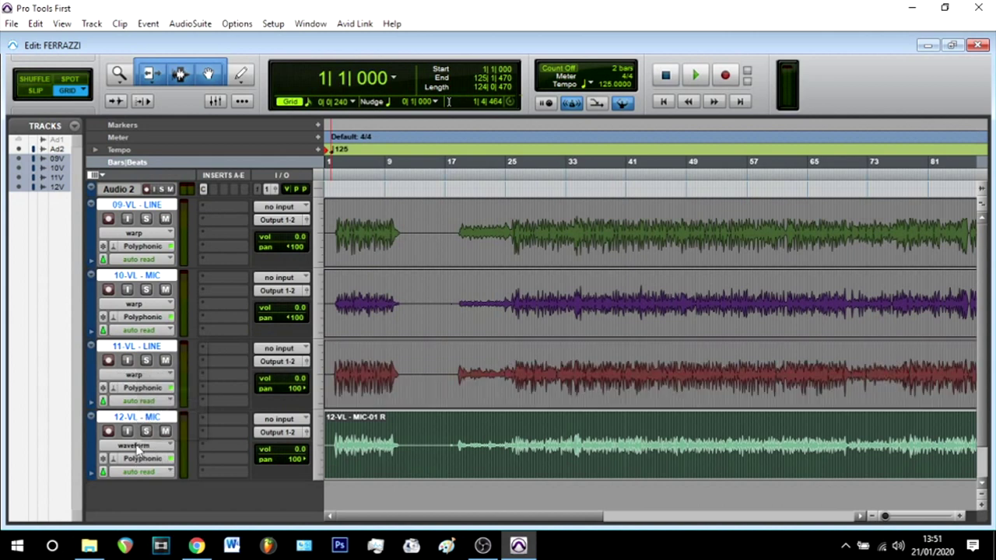
pyautogui.click(134, 446)
pyautogui.click(160, 375)
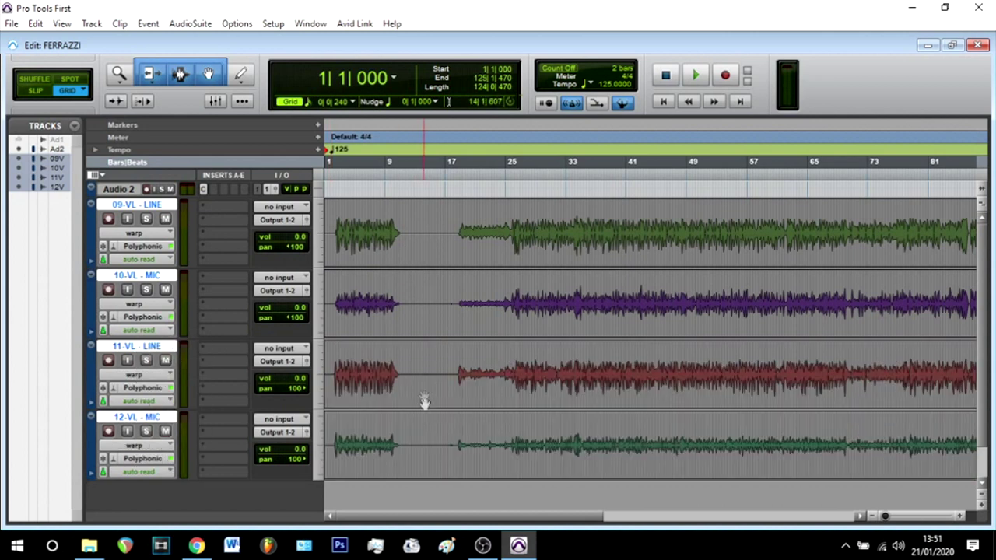
# Step: Add a warp marker to the selected clips on the four VL tracks
pyautogui.rightClick(425, 252)
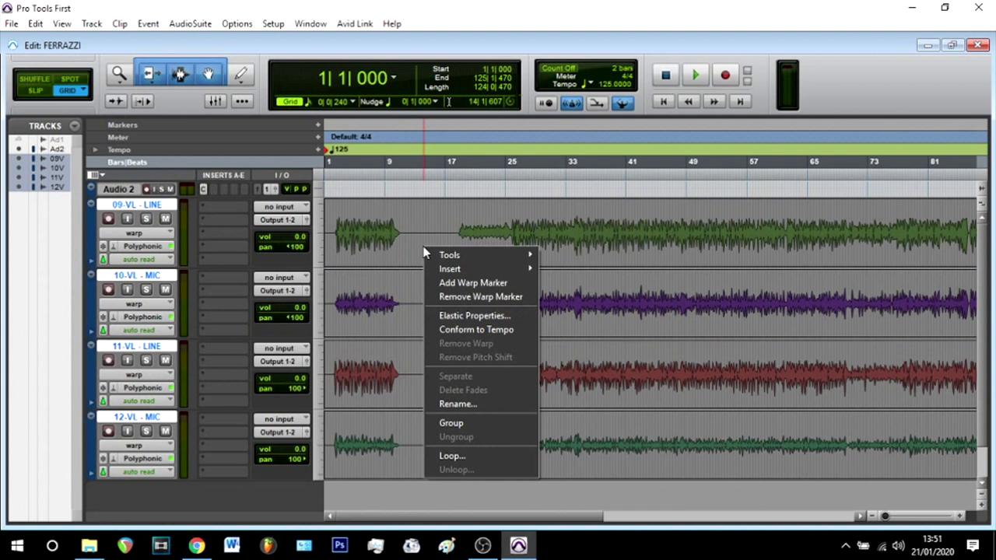
pyautogui.click(469, 284)
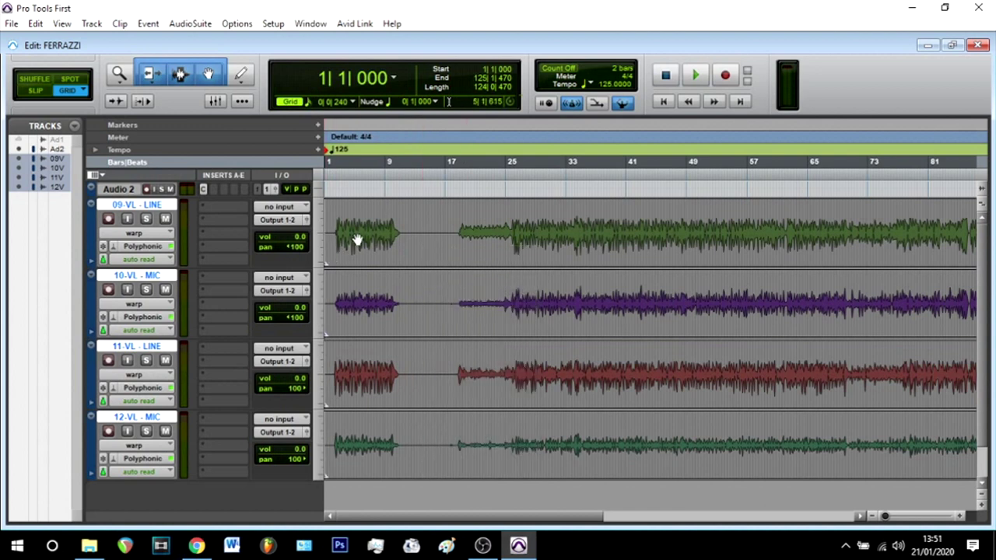
# Step: Quantize the Elastic Audio events of the four selected VL clips to the 1/16 note grid
pyautogui.scroll(-1, 693, 234)
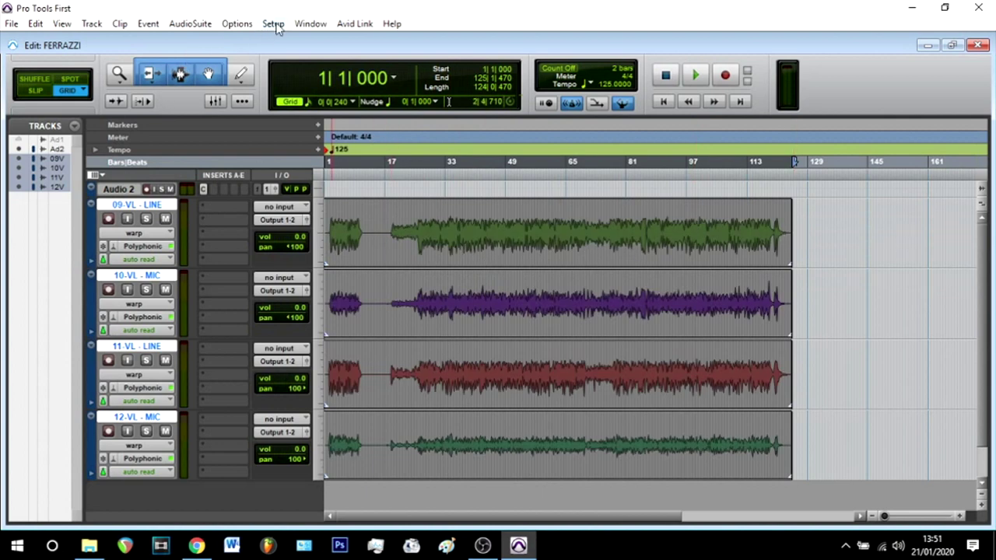
pyautogui.click(148, 23)
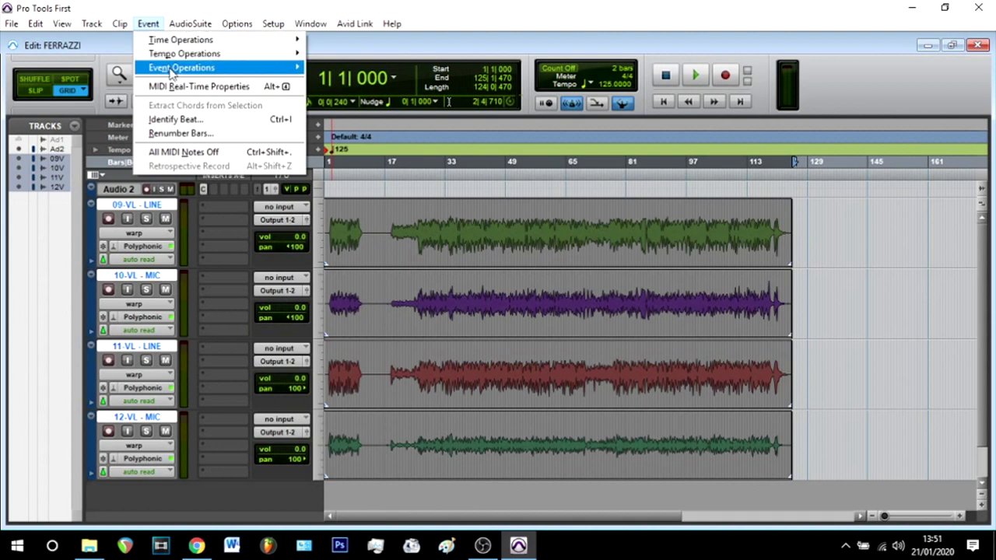
pyautogui.moveTo(171, 70)
pyautogui.click(336, 86)
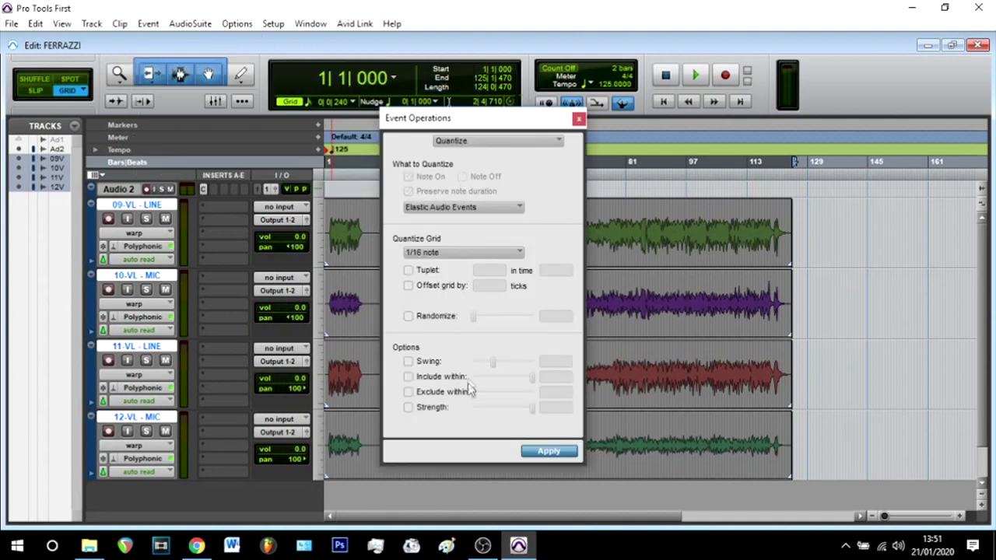
pyautogui.click(548, 452)
pyautogui.click(577, 118)
# Step: Play the quantized VL tracks from 2|3|240 to hear how they follow the click
pyautogui.scroll(5, 521, 198)
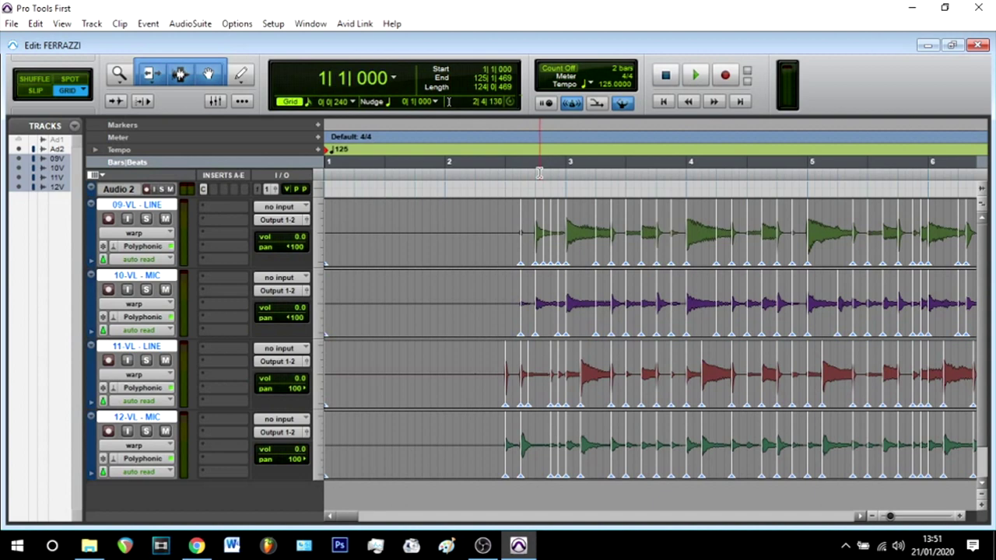
pyautogui.click(512, 143)
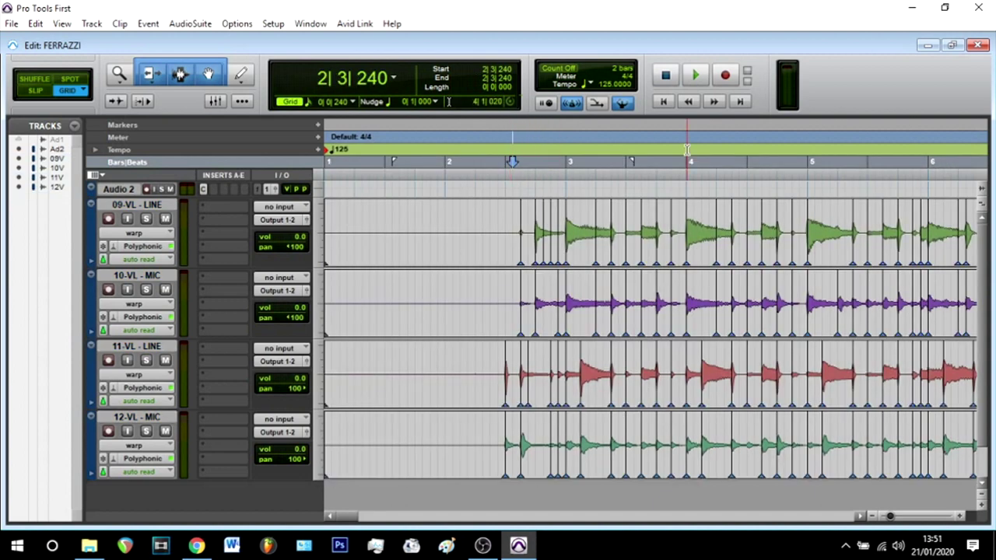
pyautogui.press('space')
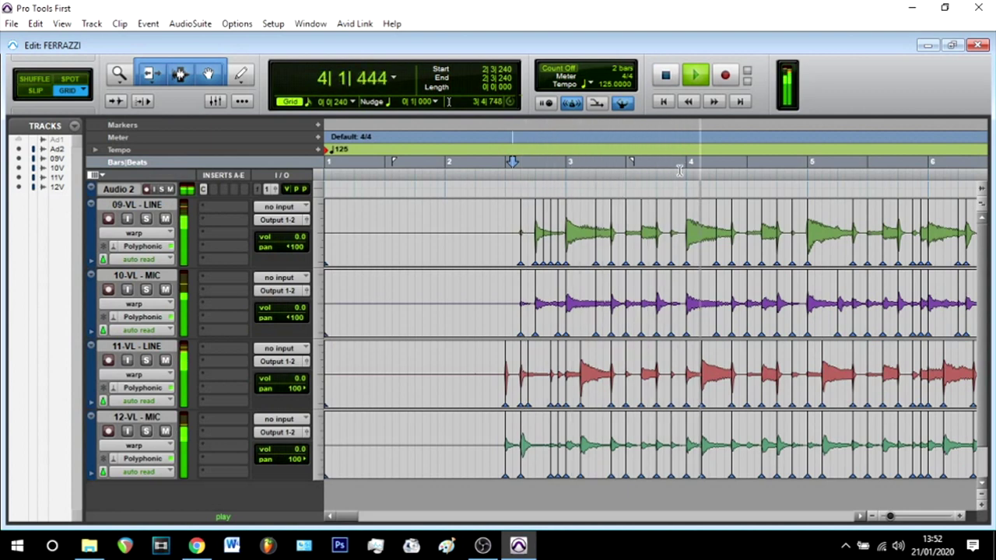
# Step: Replay the four quantized VL tracks from 2|3|240 once more and stop playback
pyautogui.press('space')
pyautogui.press('space')
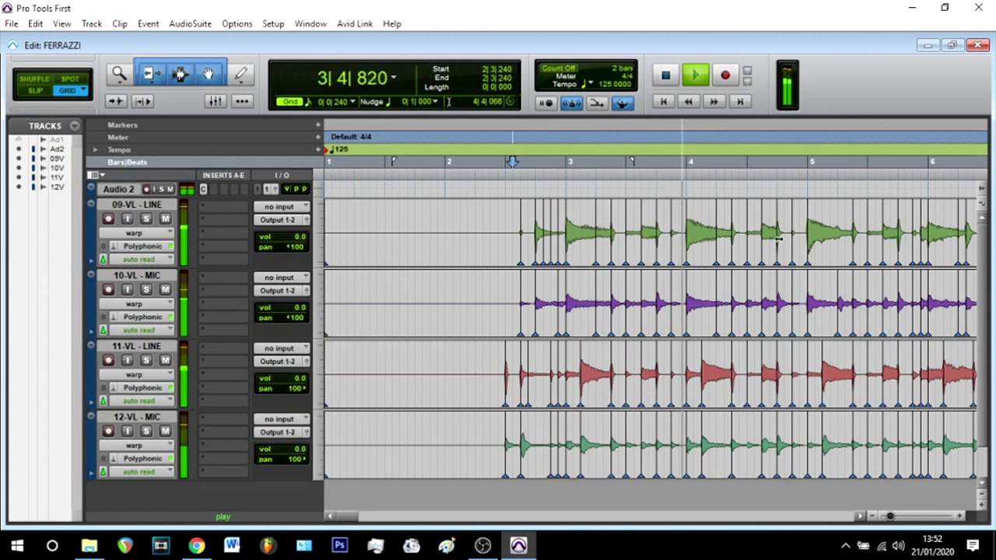
pyautogui.press('space')
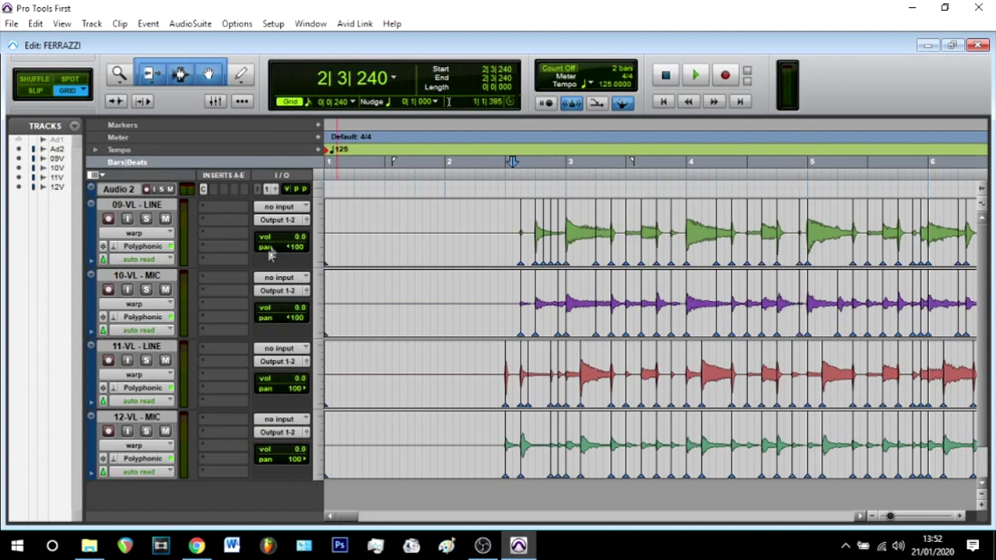
pyautogui.click(147, 218)
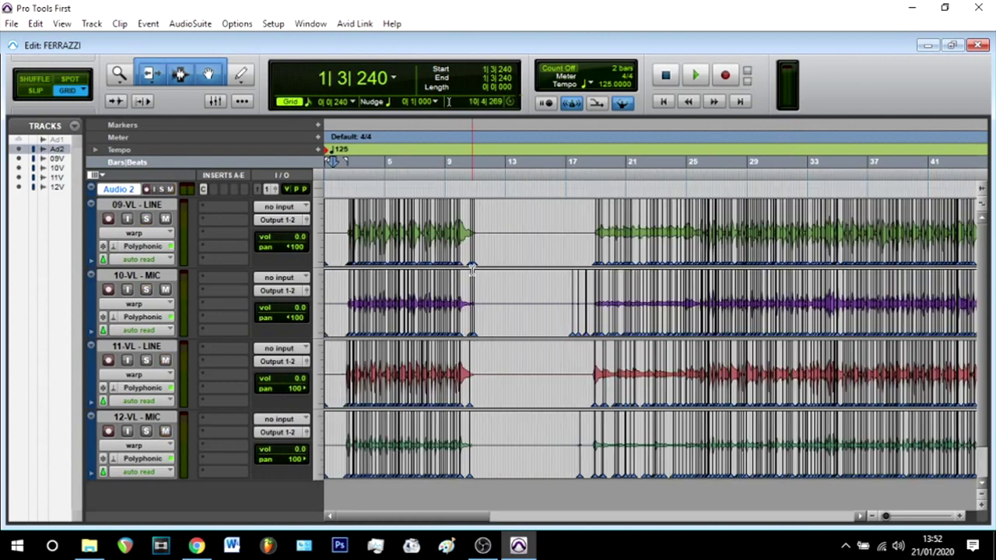
# Step: Select 4|2|000 to 4|3|480 on 09-VL - LINE, and the whole clips on 09-VL - LINE and 10-VL - MIC
pyautogui.scroll(2, 471, 265)
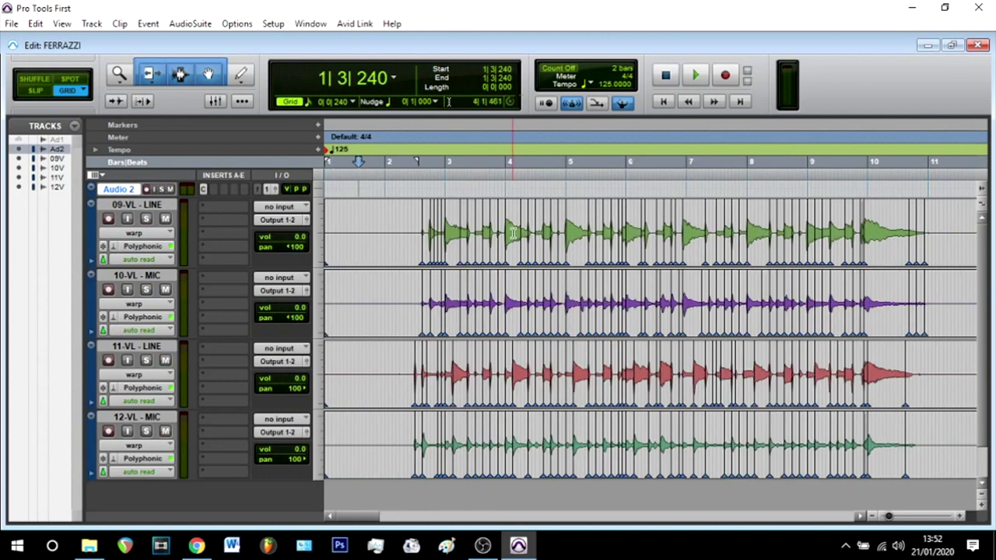
pyautogui.moveTo(520, 210); pyautogui.dragTo(543, 214)
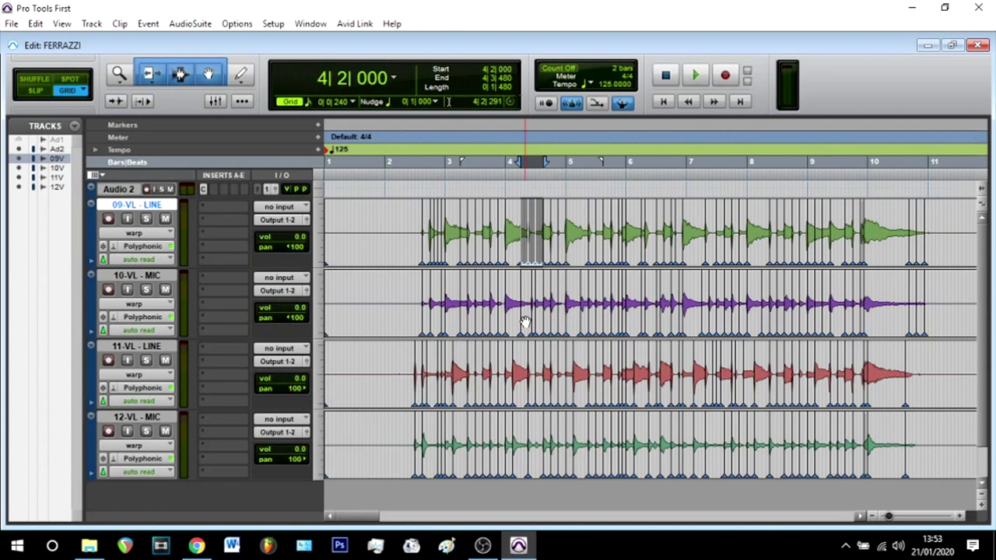
pyautogui.tripleClick(520, 256)
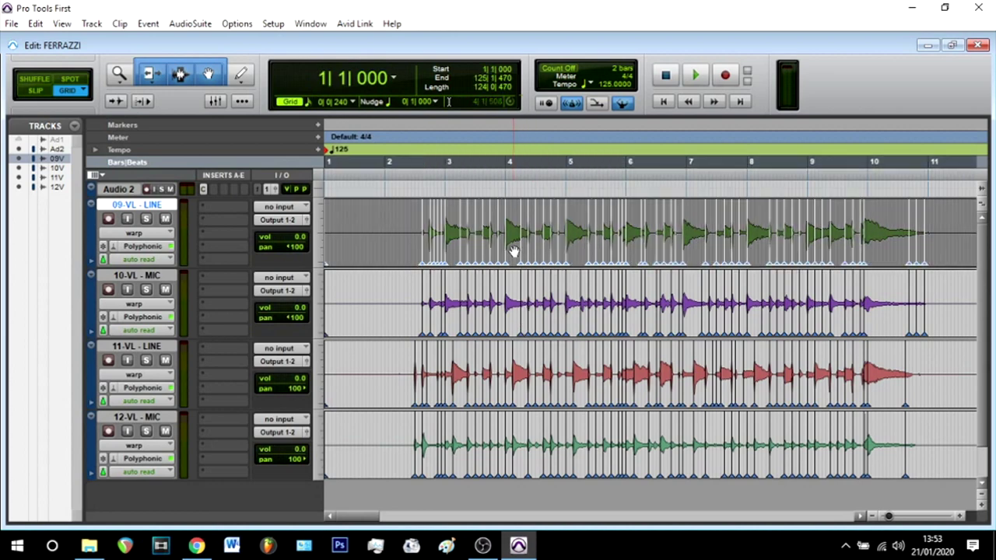
pyautogui.keyDown('shift'); pyautogui.tripleClick(515, 327); pyautogui.keyUp('shift')
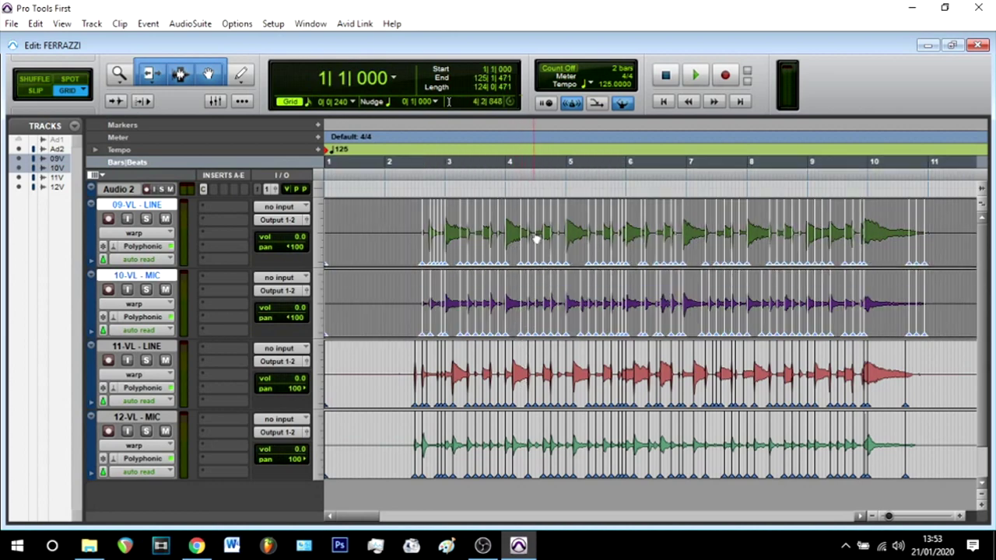
# Step: Try to quantize the Elastic Audio events of 09-VL - LINE from 4|2|480 to 4|3|480 to 1/16 notes with tuplet 3 in time 2
pyautogui.moveTo(528, 227); pyautogui.dragTo(543, 223)
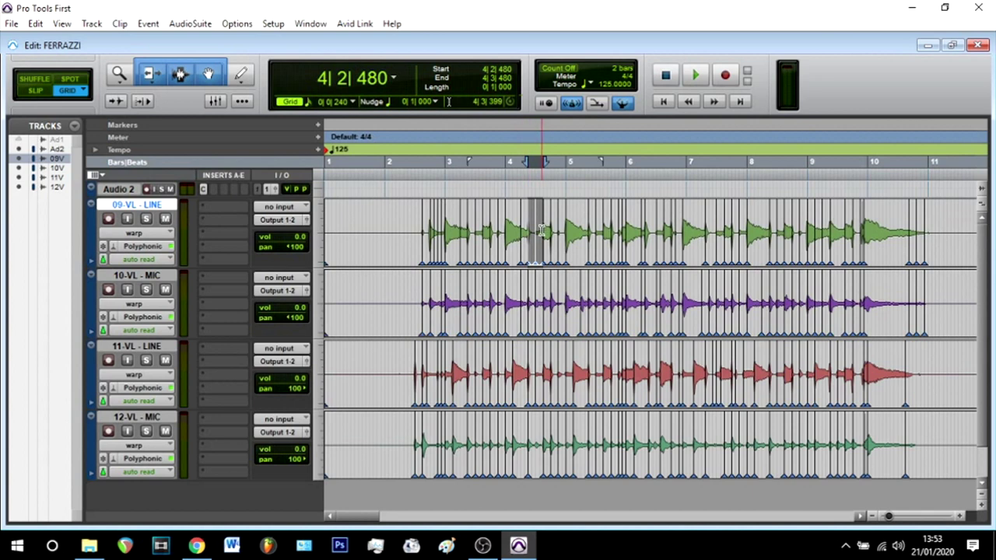
pyautogui.click(156, 25)
pyautogui.moveTo(179, 68)
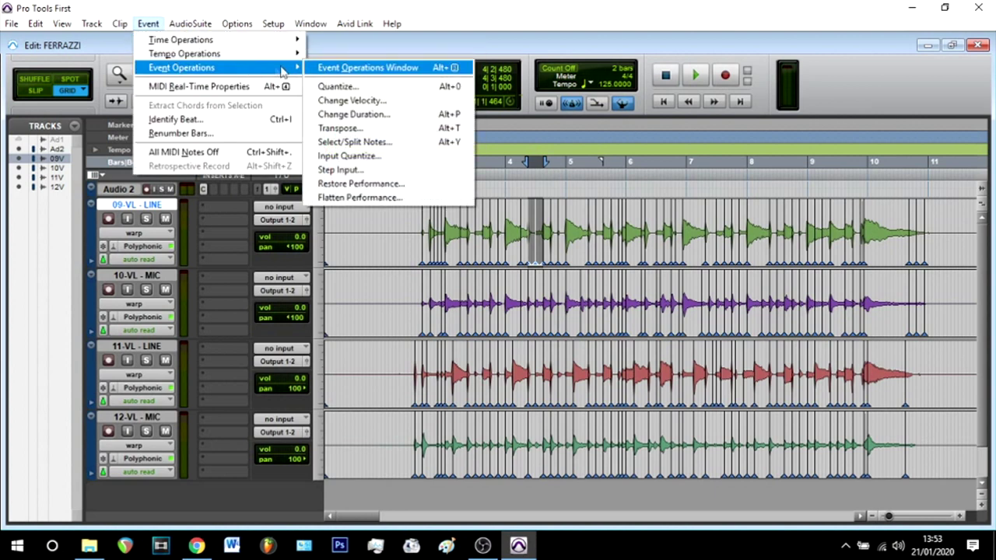
pyautogui.click(335, 69)
pyautogui.click(408, 270)
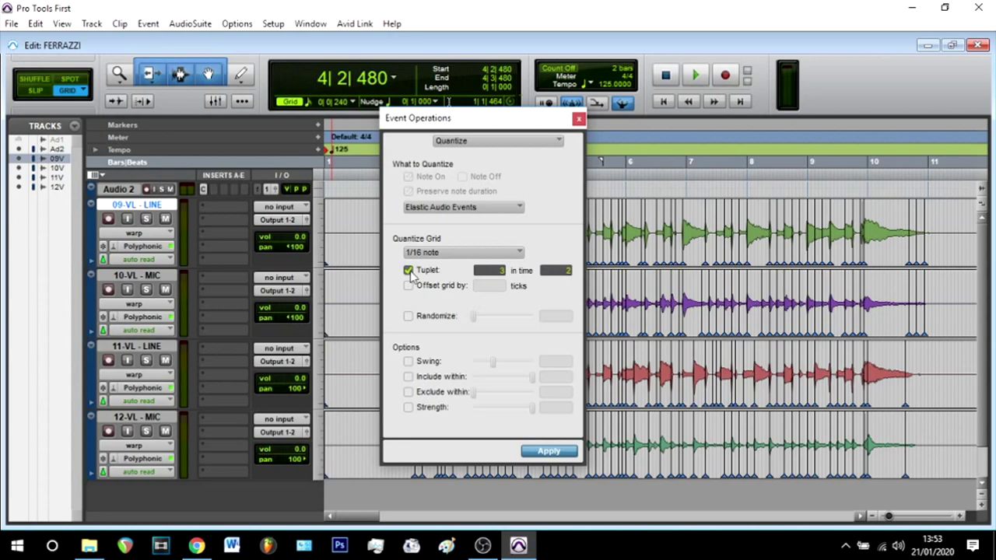
pyautogui.click(547, 452)
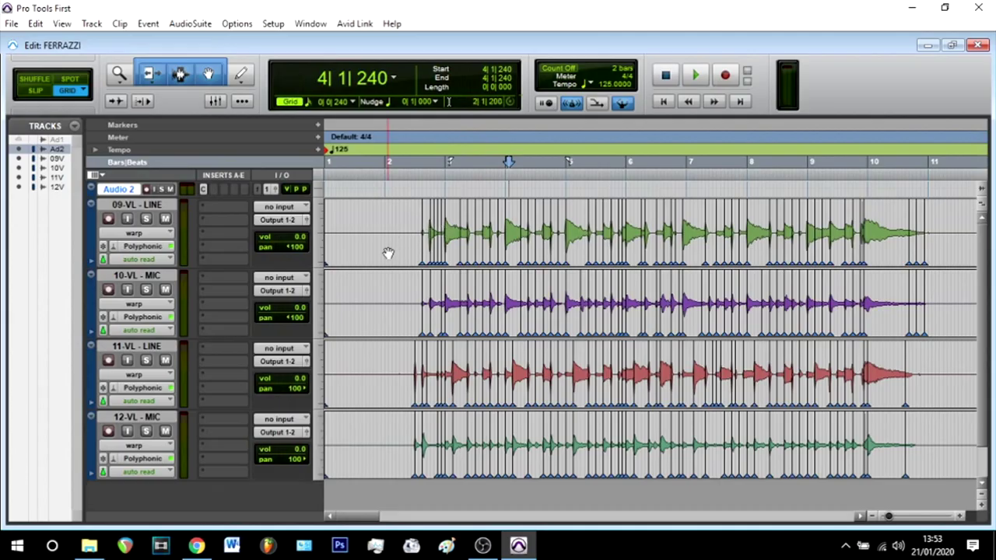
# Step: Select the clips on all four VL tracks and delete their event markers in analysis view
pyautogui.click(388, 252)
pyautogui.moveTo(392, 323); pyautogui.dragTo(394, 465)
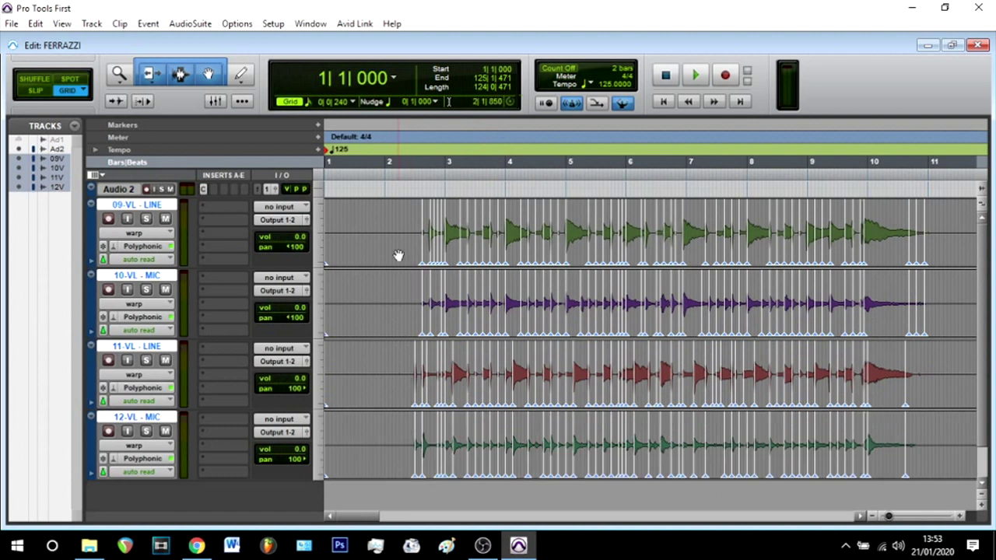
pyautogui.click(141, 235)
pyautogui.click(169, 246)
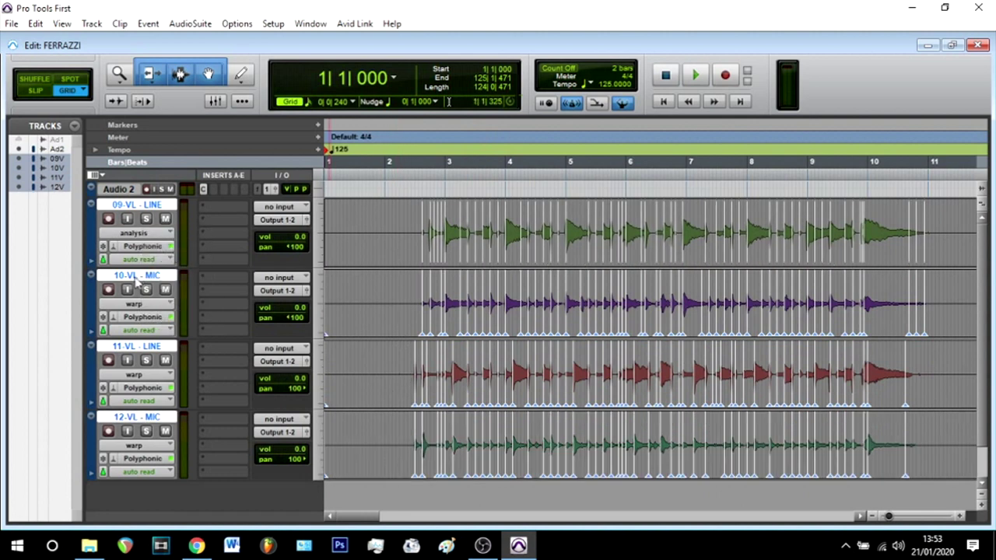
pyautogui.click(134, 305)
pyautogui.click(152, 321)
pyautogui.click(133, 375)
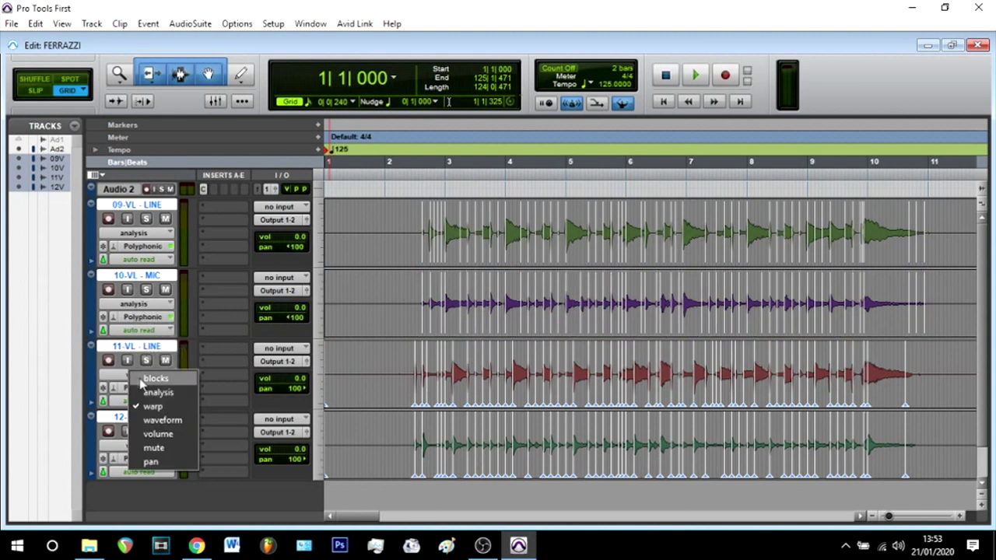
pyautogui.click(151, 393)
pyautogui.click(134, 445)
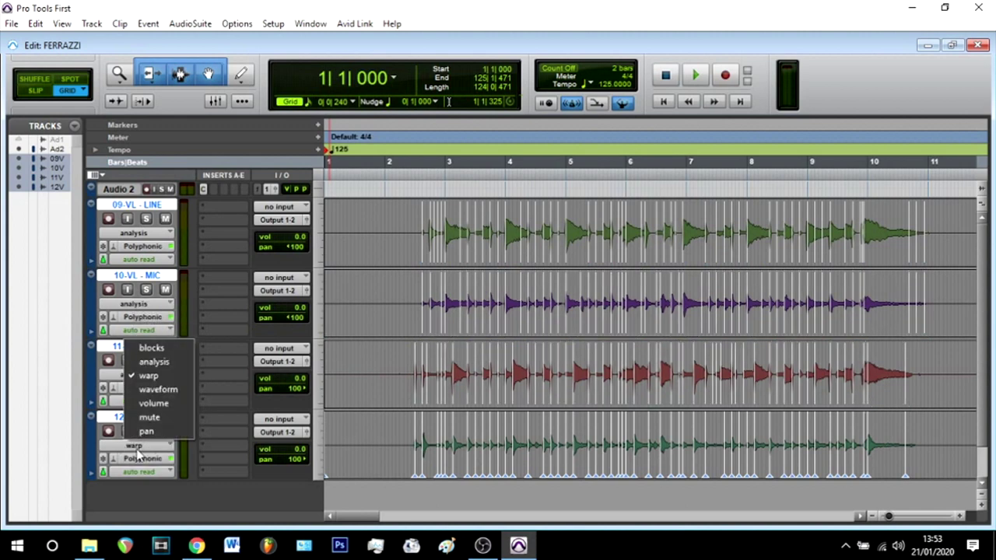
pyautogui.click(152, 361)
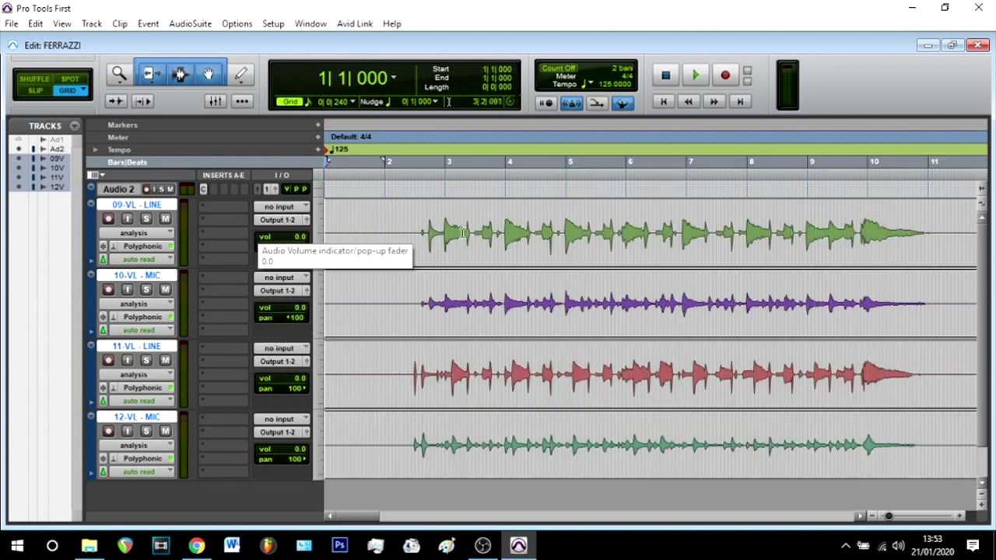
# Step: Return the track view of all four VL tracks to warp
pyautogui.click(169, 233)
pyautogui.click(187, 265)
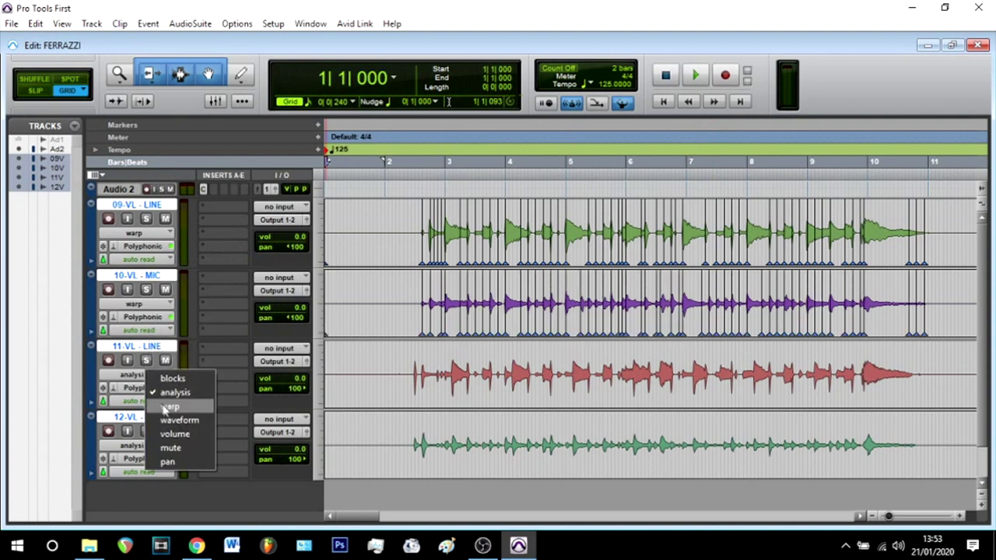
# Step: Set the Elastic Audio algorithm of all four VL tracks to X-Form (Rendered Only)
pyautogui.click(126, 247)
pyautogui.click(163, 329)
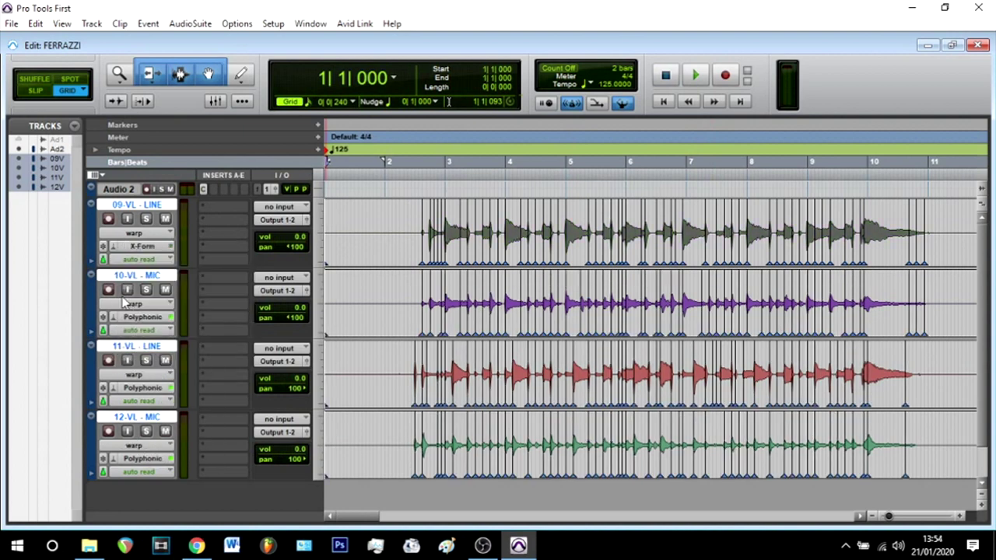
pyautogui.click(115, 319)
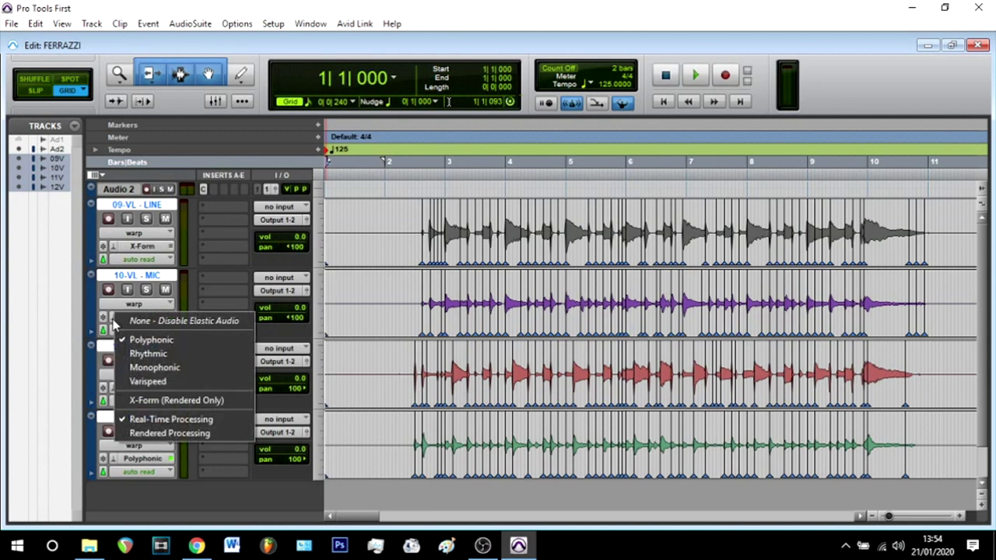
pyautogui.click(116, 393)
pyautogui.click(117, 387)
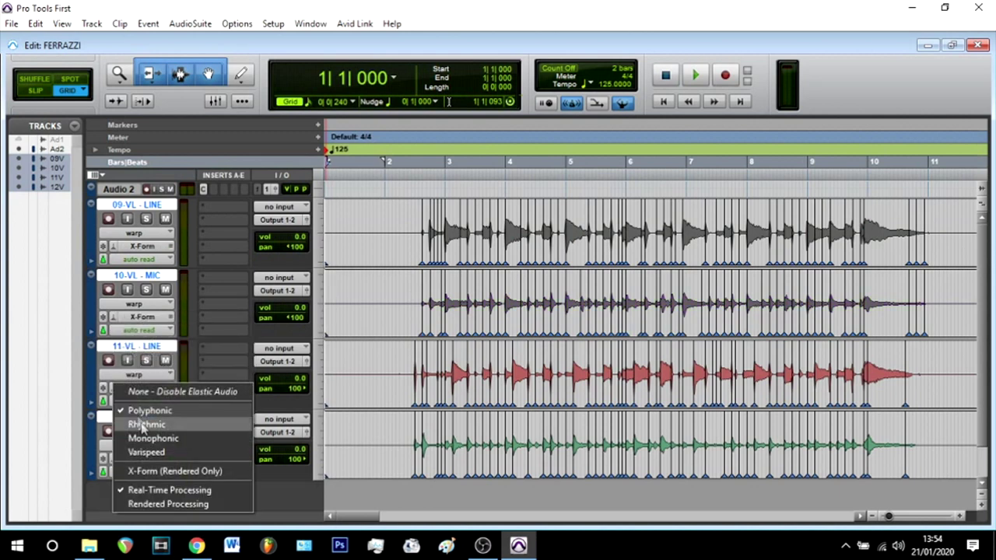
pyautogui.click(118, 469)
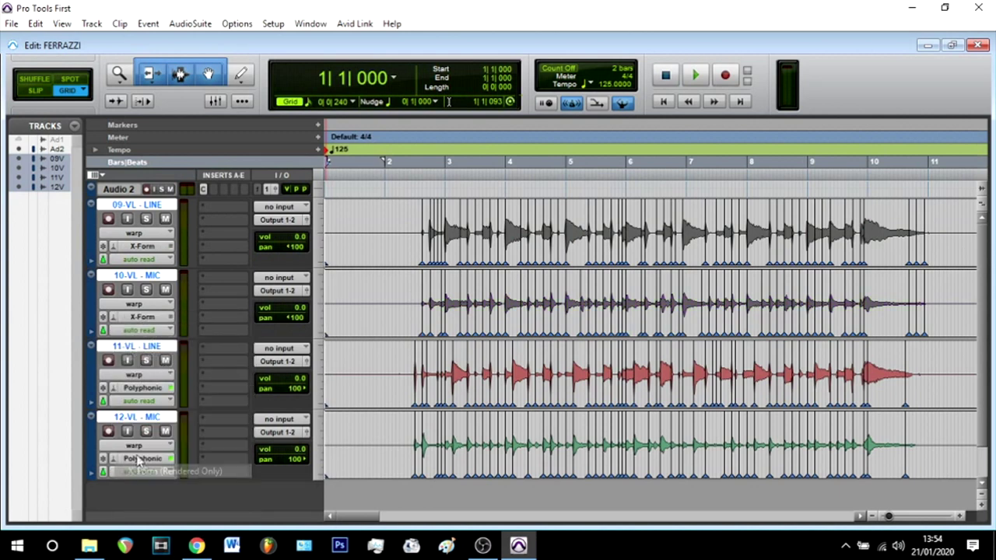
pyautogui.click(112, 459)
pyautogui.click(147, 412)
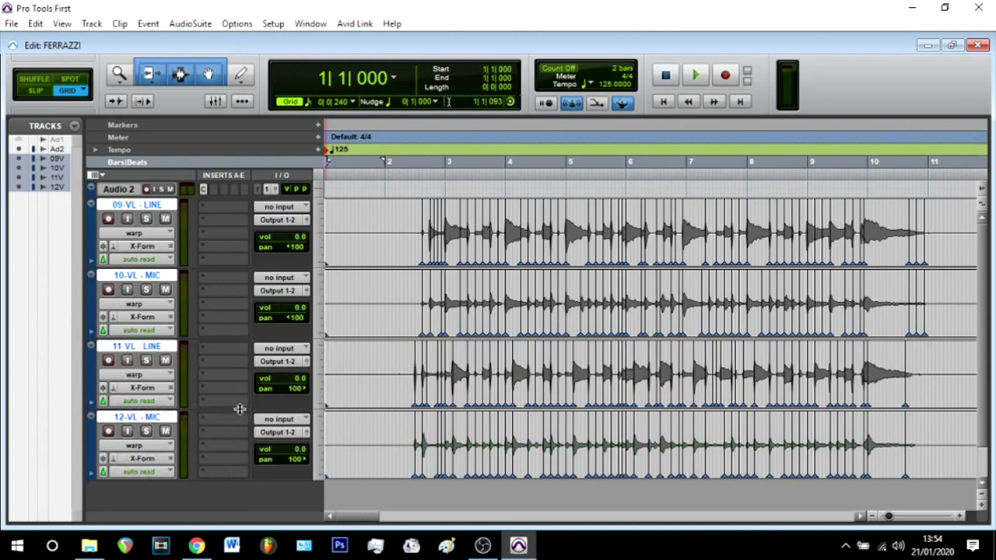
# Step: Open the Task Manager and move it aside to follow the X-Form rendering progress of the four VL files
pyautogui.click(309, 23)
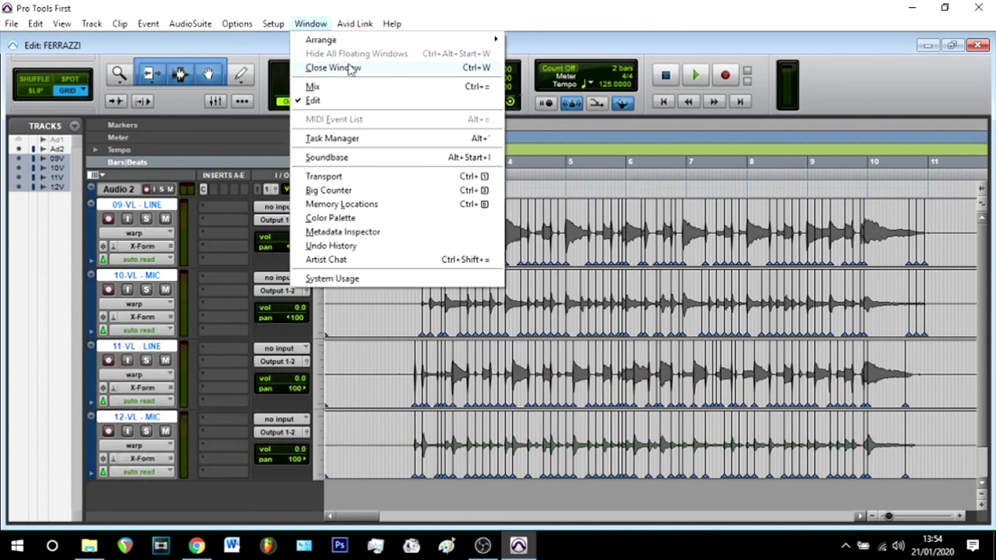
pyautogui.click(358, 140)
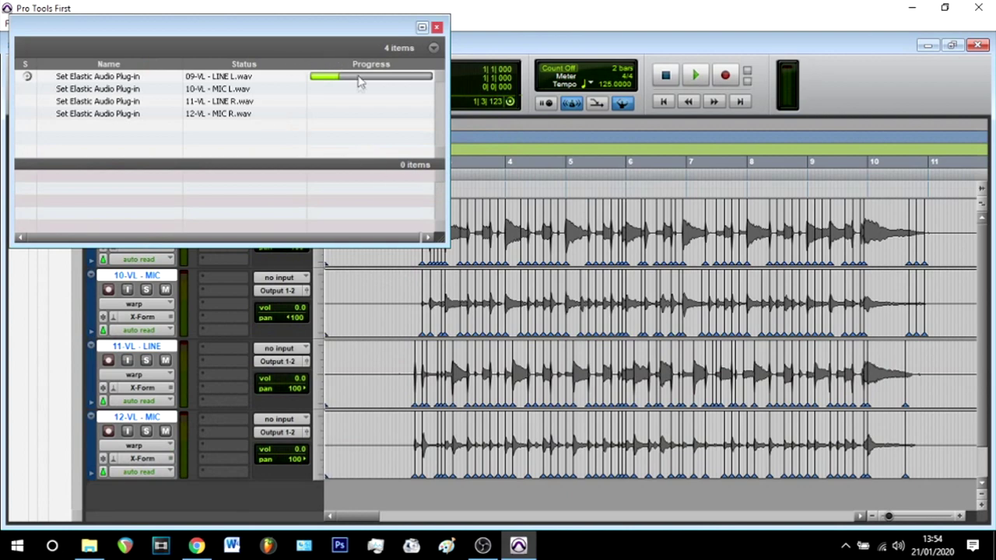
pyautogui.moveTo(344, 31); pyautogui.dragTo(793, 45)
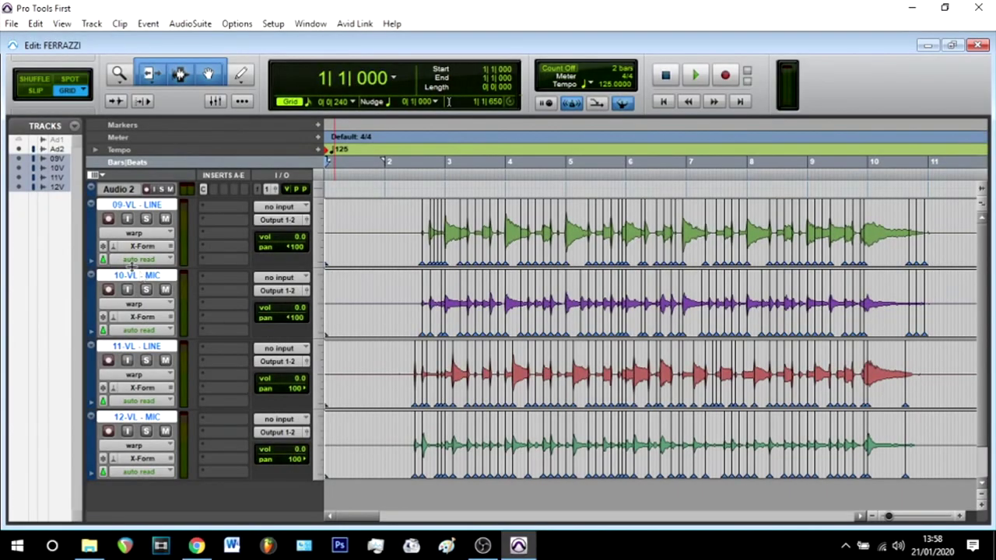
# Step: Disable Elastic Audio on all four VL tracks, committing the warped audio clips to disk
pyautogui.click(119, 248)
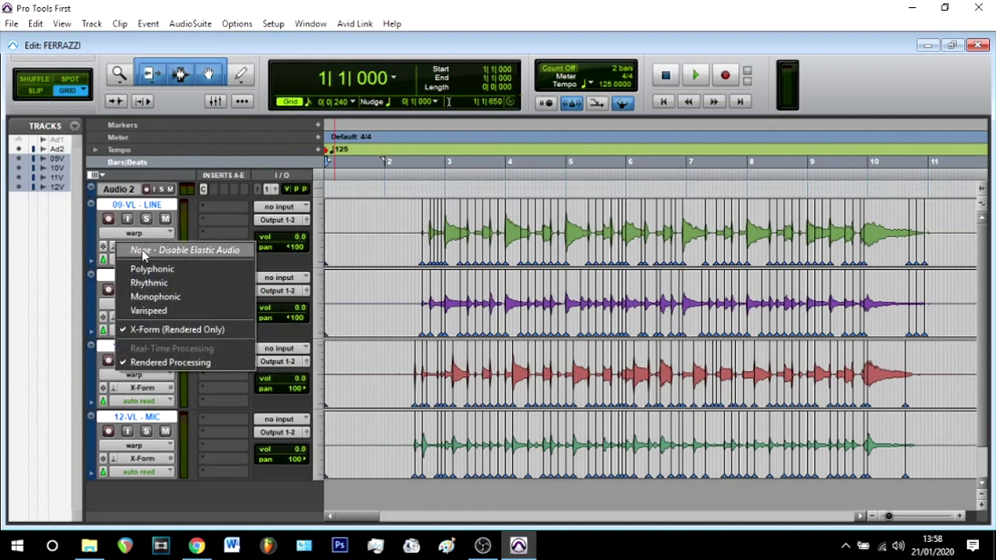
pyautogui.click(143, 250)
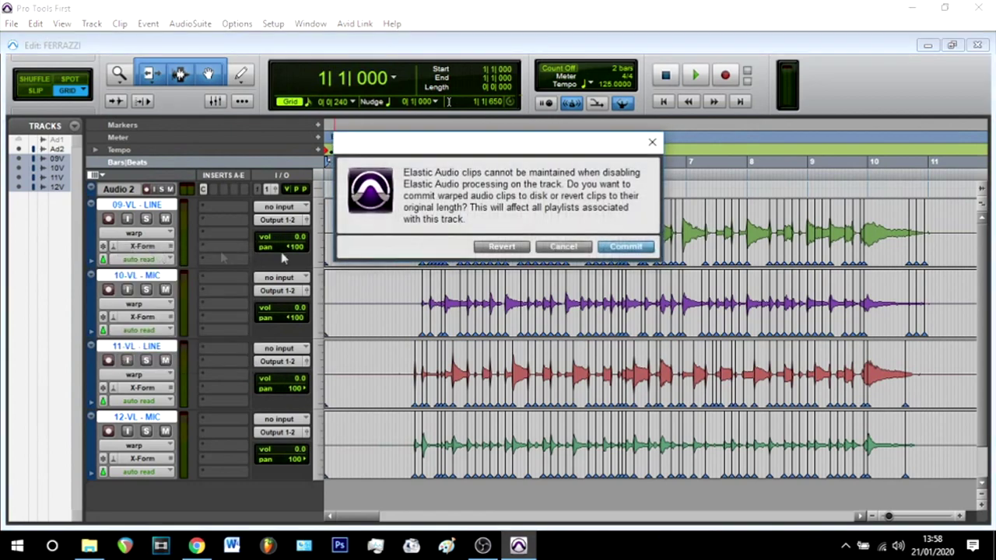
pyautogui.click(626, 247)
pyautogui.click(115, 319)
pyautogui.click(142, 321)
pyautogui.click(621, 248)
pyautogui.click(115, 389)
pyautogui.click(152, 395)
pyautogui.click(624, 248)
pyautogui.click(115, 459)
pyautogui.click(156, 434)
pyautogui.click(624, 247)
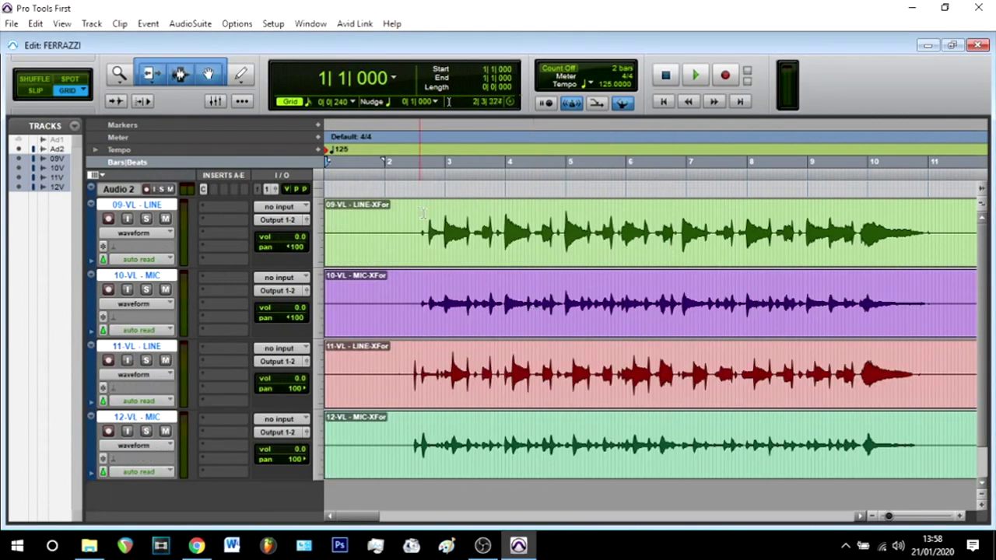
# Step: Play the committed VL tracks from 2|2|720 to check how they sound
pyautogui.click(412, 137)
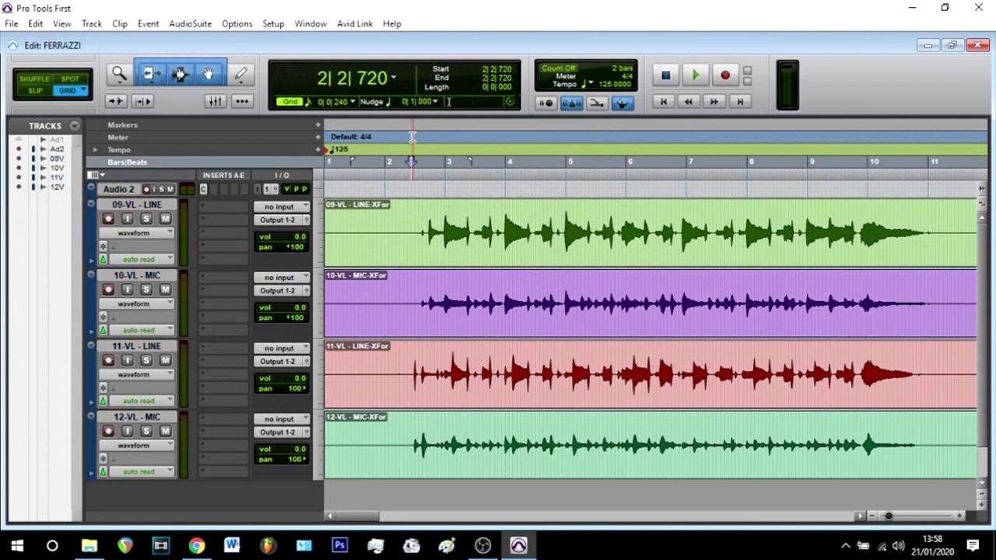
pyautogui.press('space')
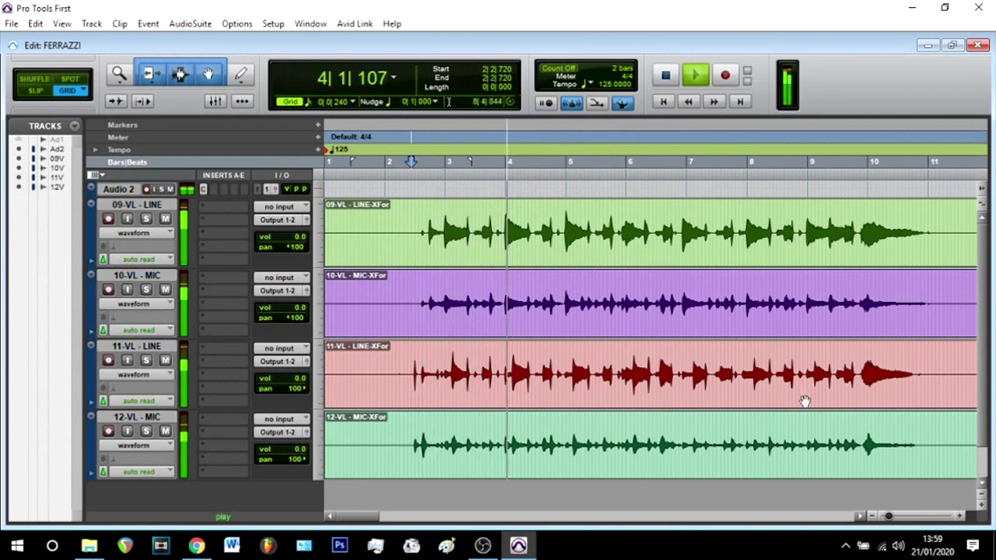
pyautogui.press('space')
# Step: Stop playback and select all four committed X-Form clips on the 09-VL LINE, 10-VL MIC, 11-VL LINE and 12-VL MIC tracks
pyautogui.click(400, 251)
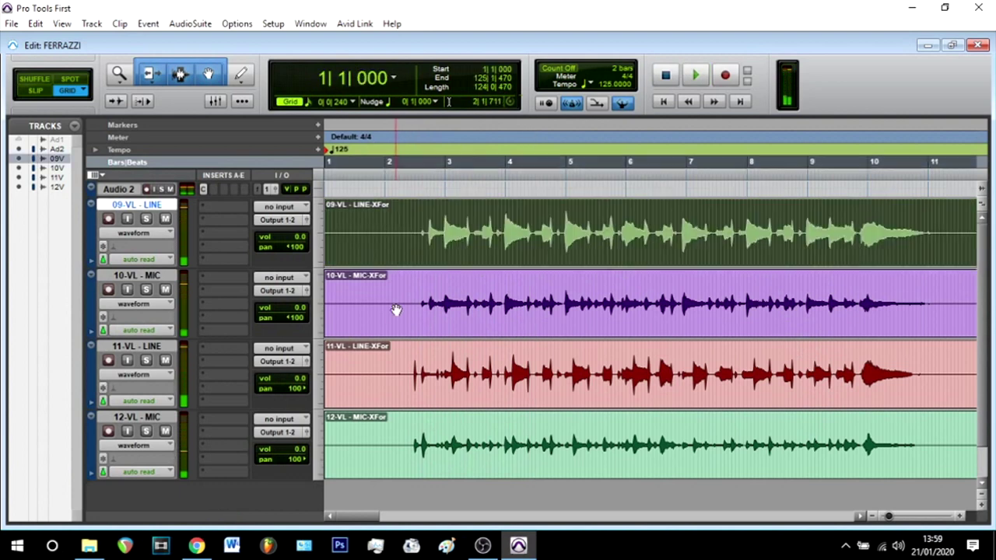
pyautogui.keyDown('shift'); pyautogui.click(392, 320); pyautogui.keyUp('shift')
pyautogui.keyDown('shift'); pyautogui.click(394, 387); pyautogui.keyUp('shift')
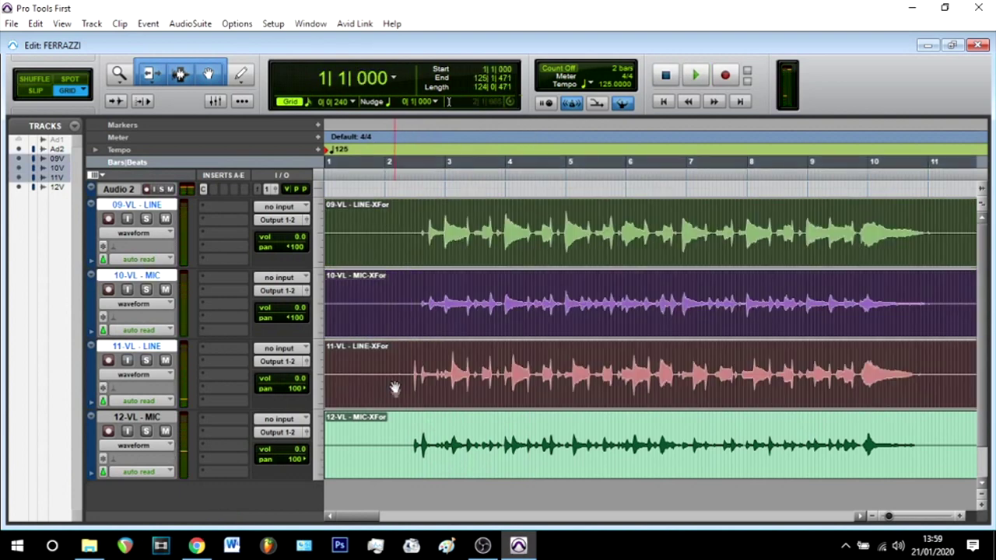
pyautogui.keyDown('shift'); pyautogui.click(399, 461); pyautogui.keyUp('shift')
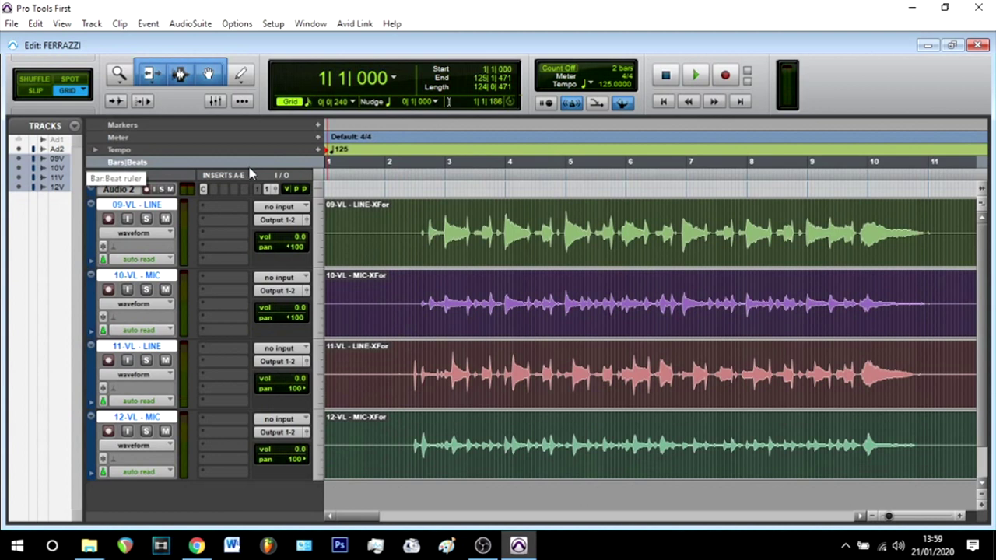
# Step: Try to export the four selected clips as multiple mono WAV files at 24 Bit and 44.1 kHz
pyautogui.hotkey('ctrl', 'shift', 'k')
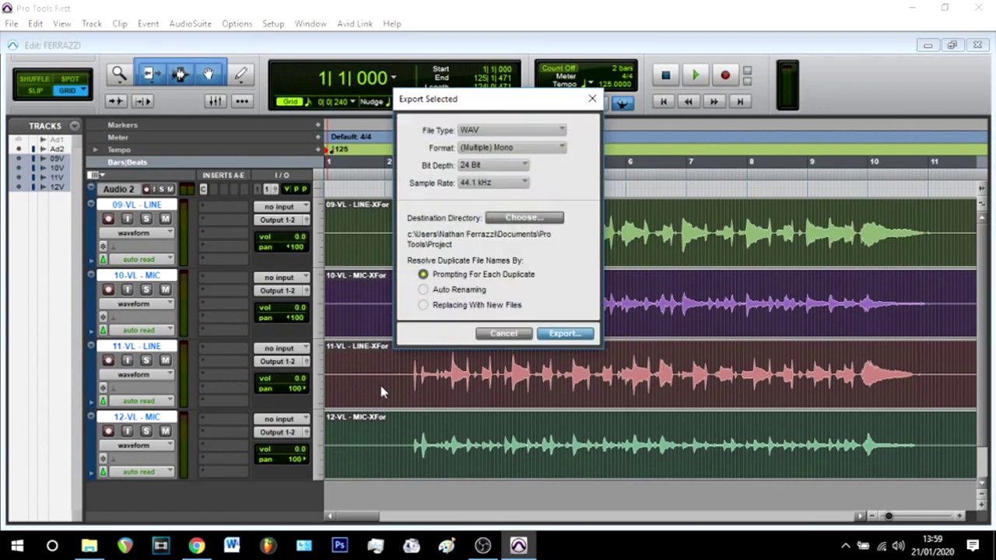
pyautogui.click(549, 221)
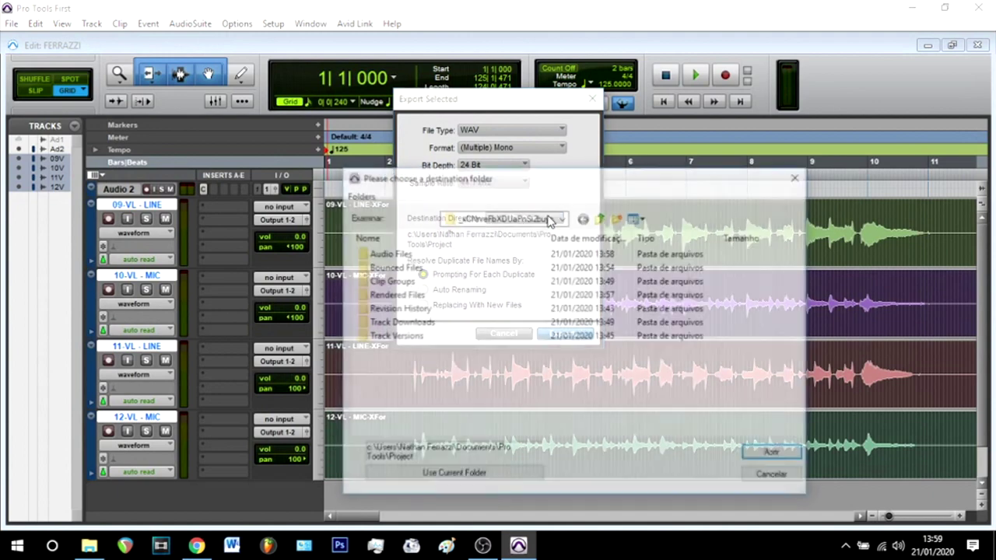
pyautogui.press('Escape')
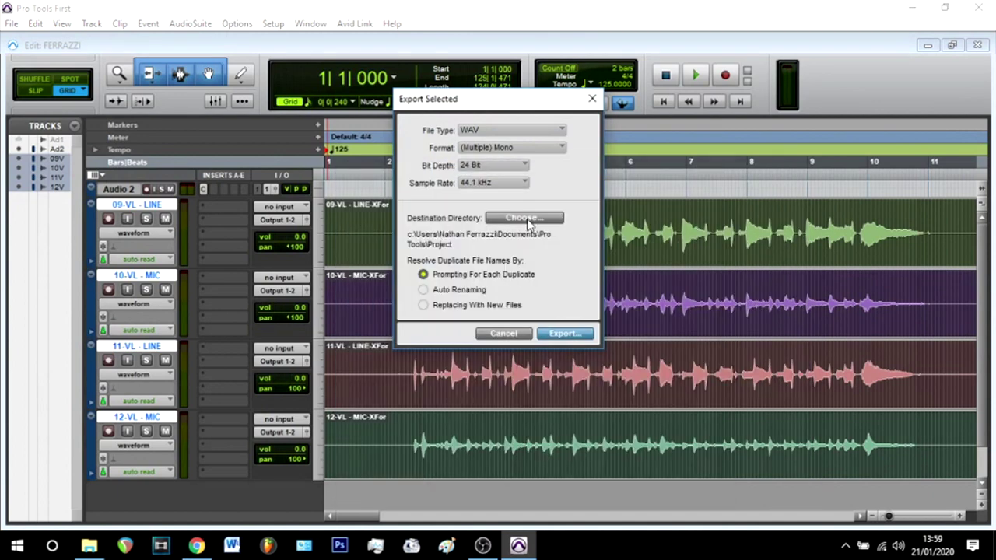
pyautogui.click(566, 334)
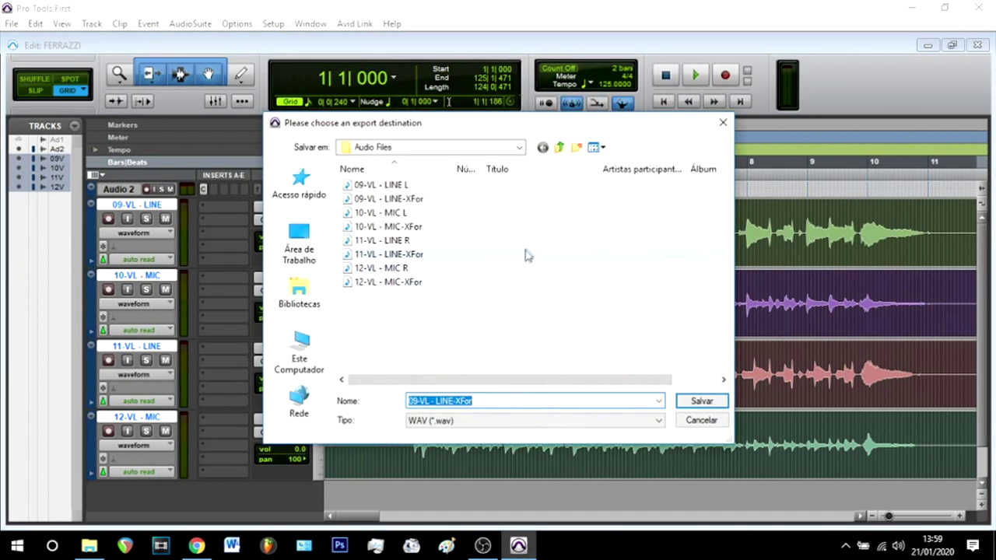
pyautogui.click(722, 125)
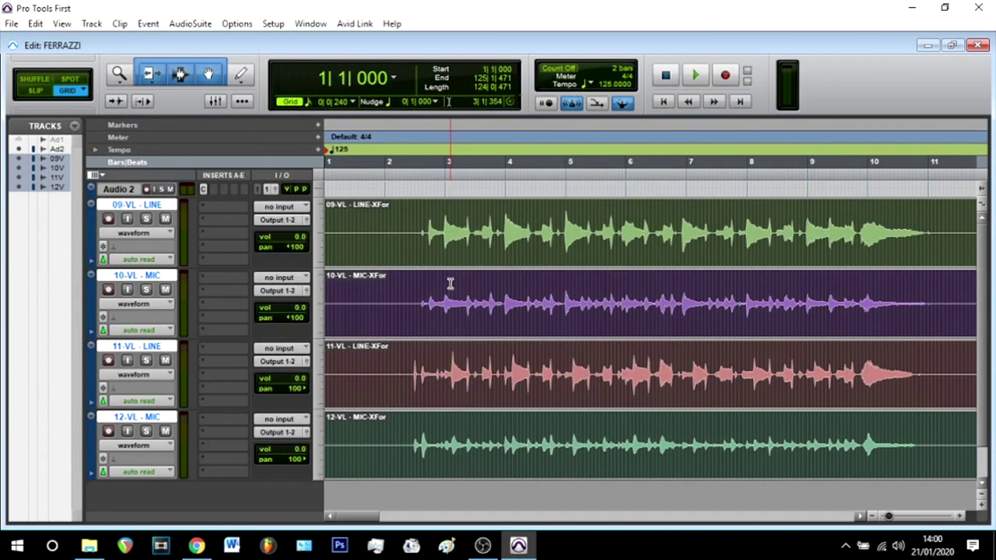
# Step: Switch to File Explorer and select the audio files from 09-VL - LINE L through 14-VL SOLO in the ENVIAR folder
pyautogui.click(92, 545)
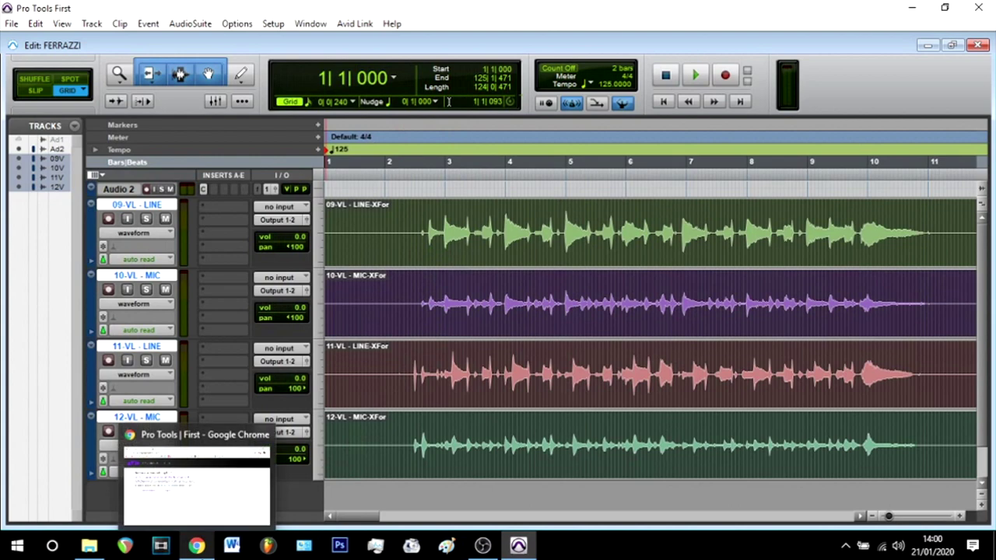
pyautogui.click(200, 551)
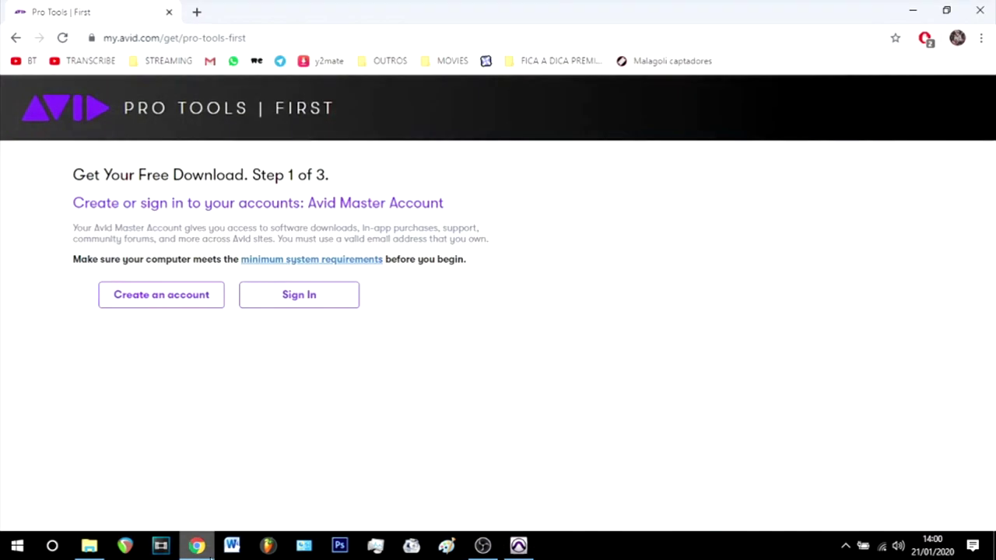
pyautogui.click(95, 546)
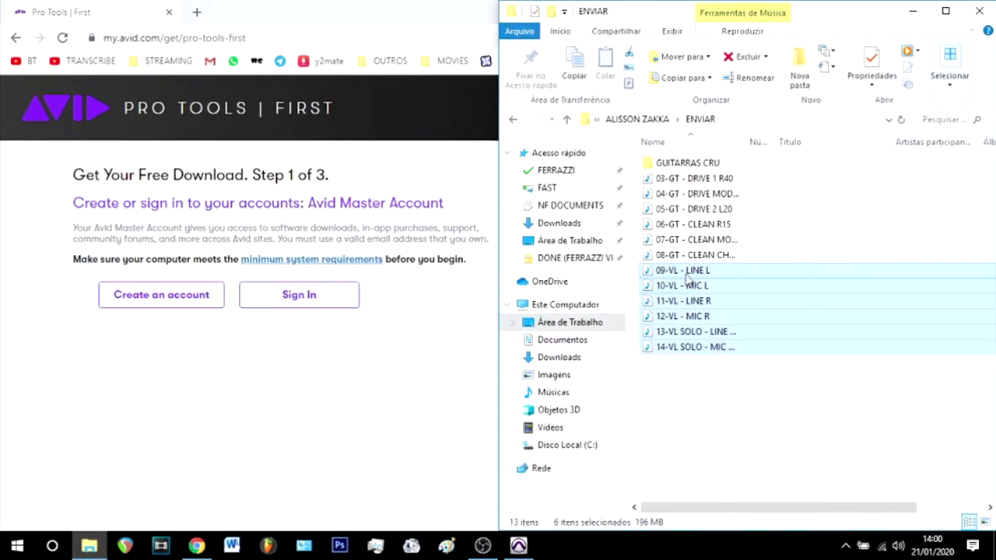
pyautogui.moveTo(684, 387); pyautogui.dragTo(681, 278)
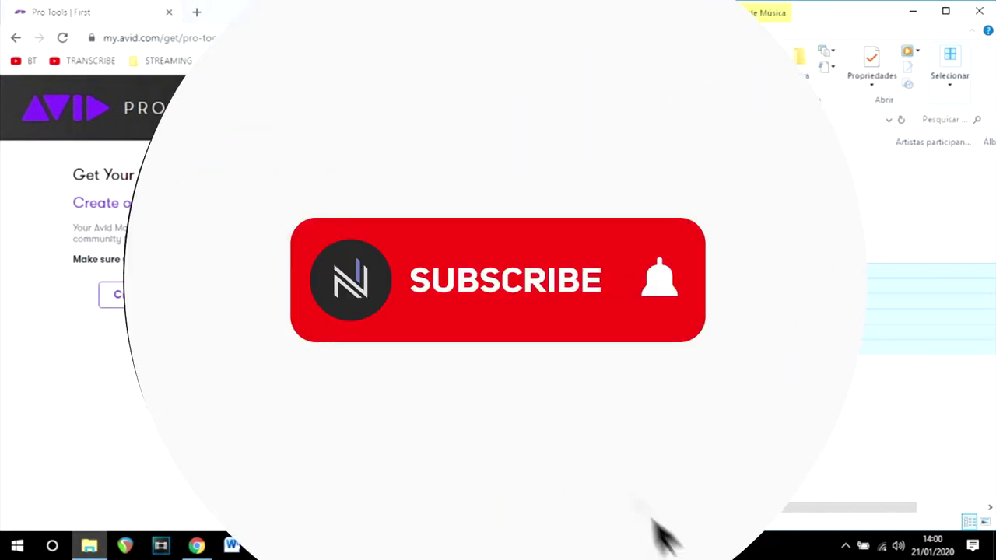